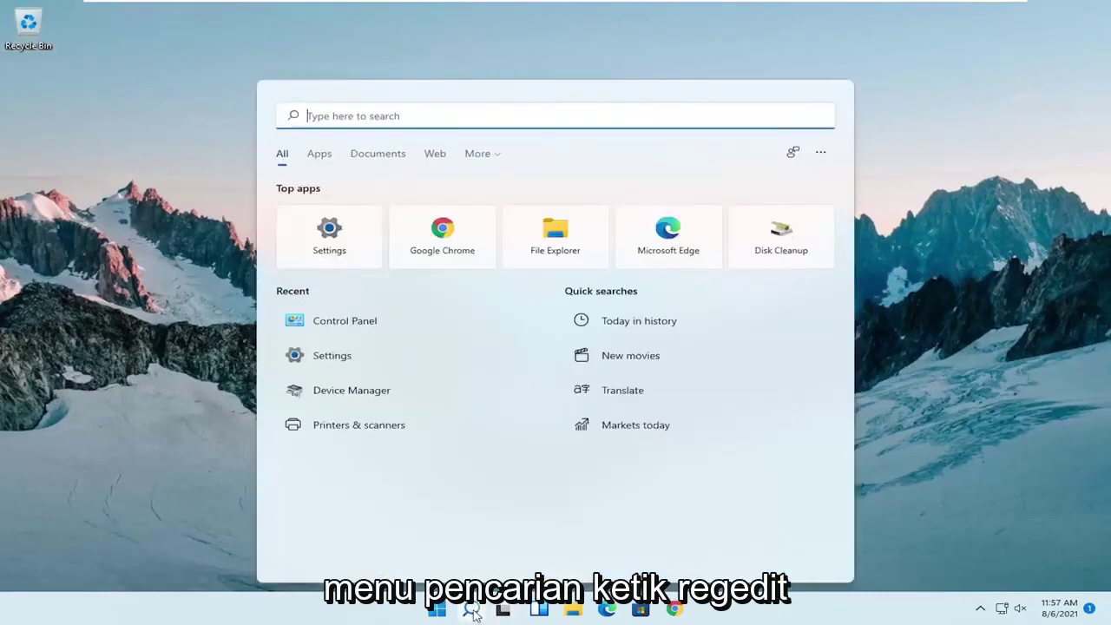
# Search for regedit and run Registry Editor as administrator
pyautogui.write('regedit')
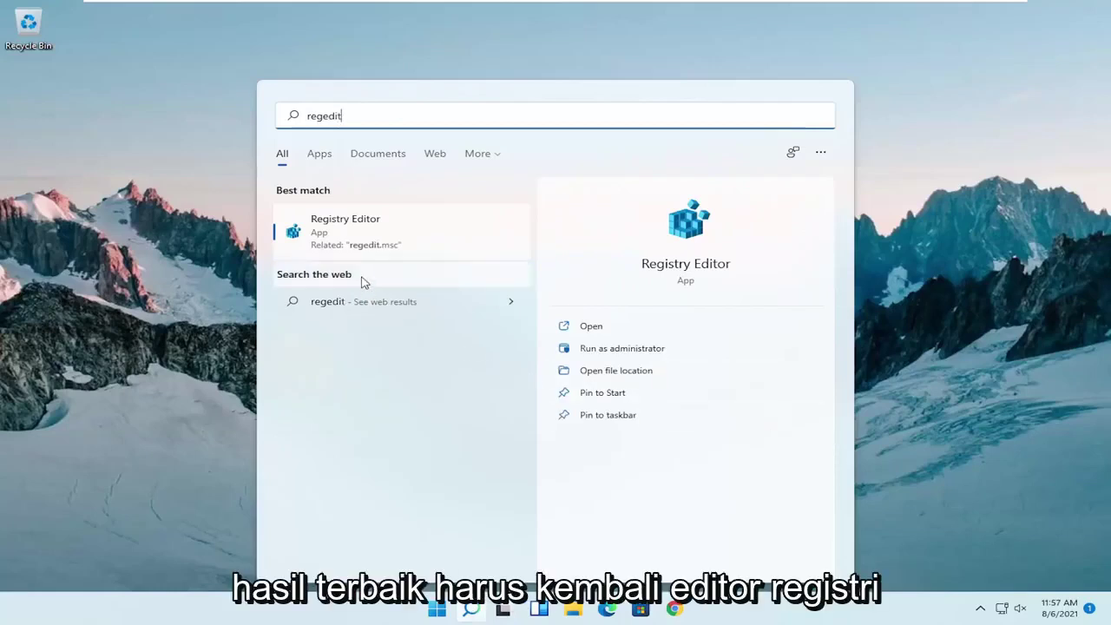
pyautogui.rightClick(341, 230)
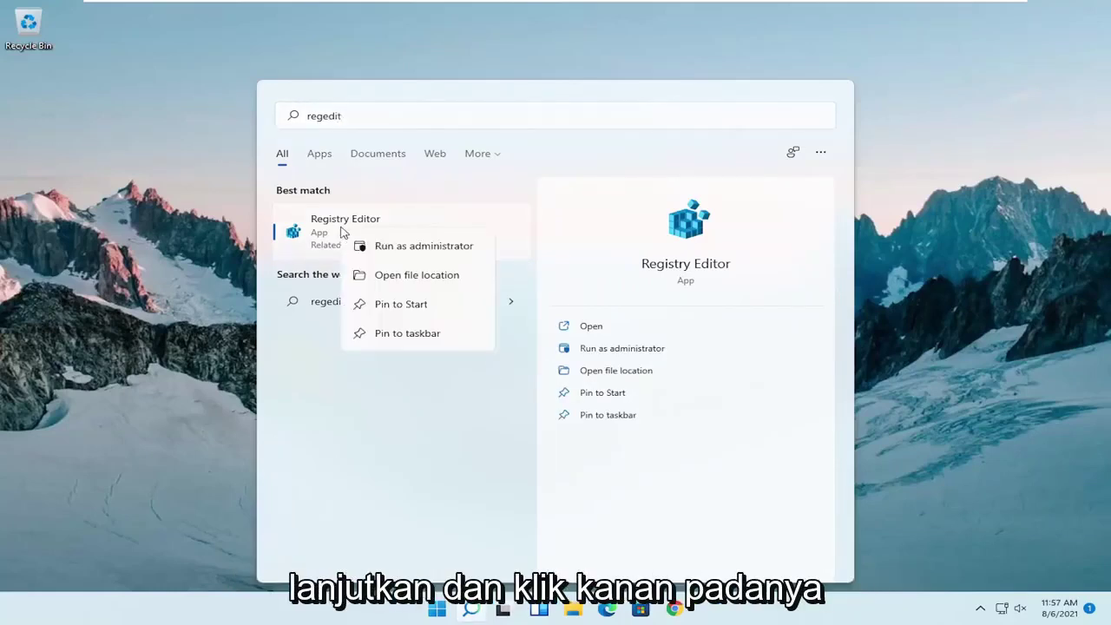
pyautogui.click(404, 247)
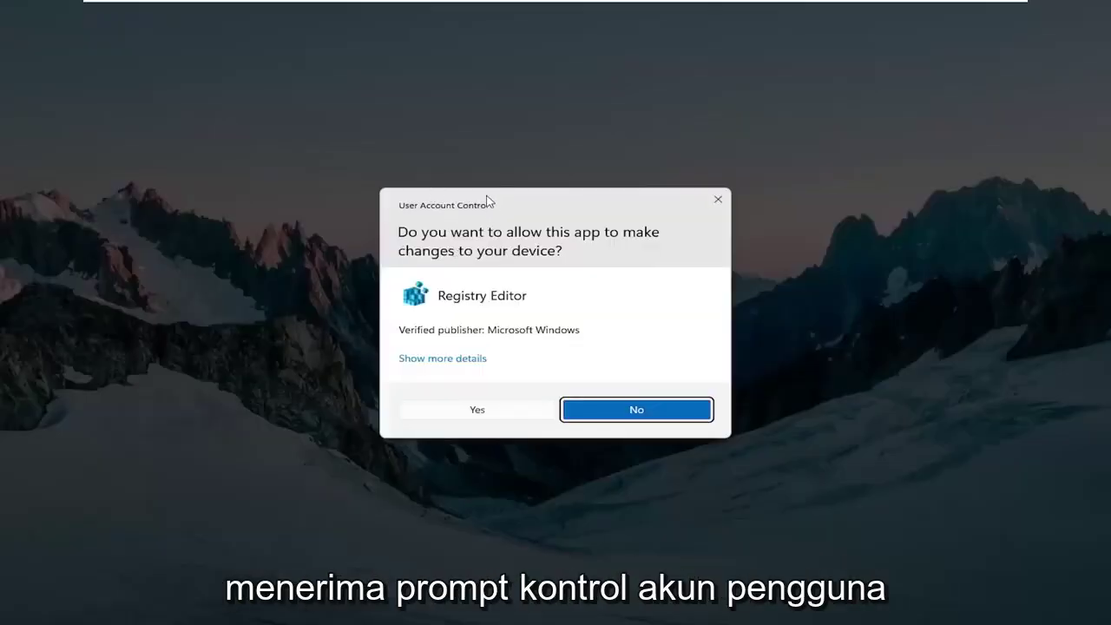
# Approve the UAC prompt, then preview a registry export location in This PC without saving
pyautogui.click(476, 411)
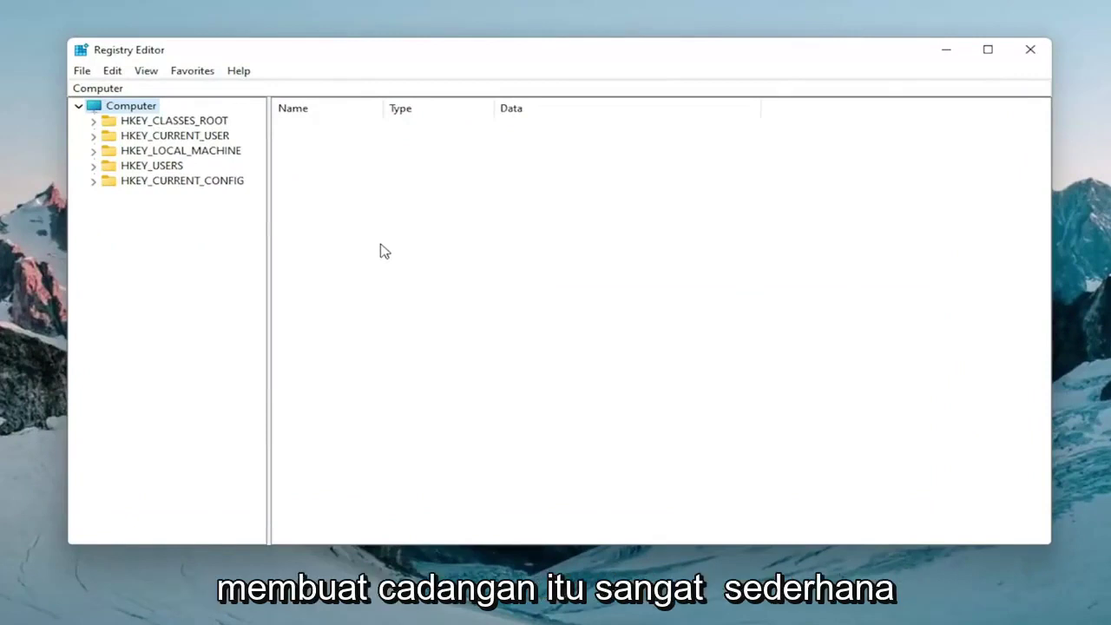
pyautogui.click(81, 70)
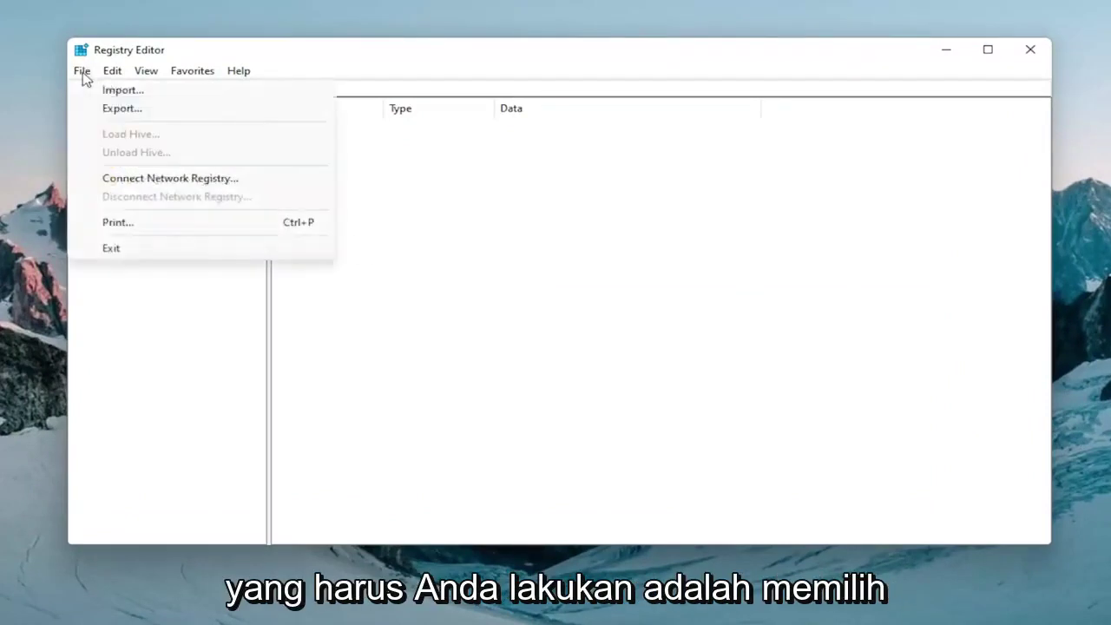
pyautogui.click(130, 106)
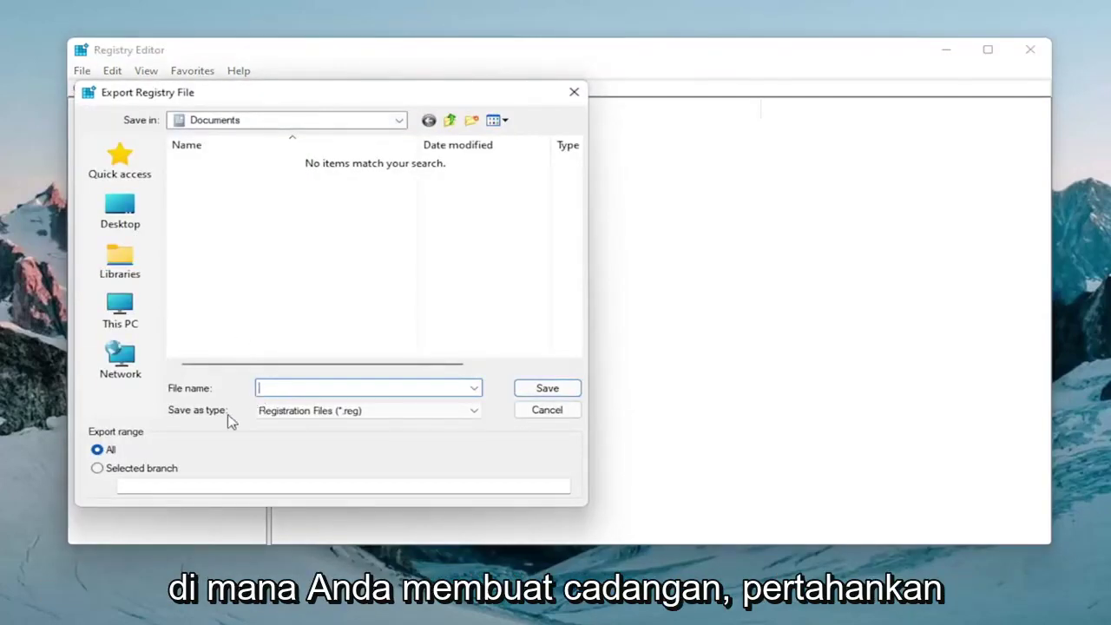
pyautogui.click(120, 313)
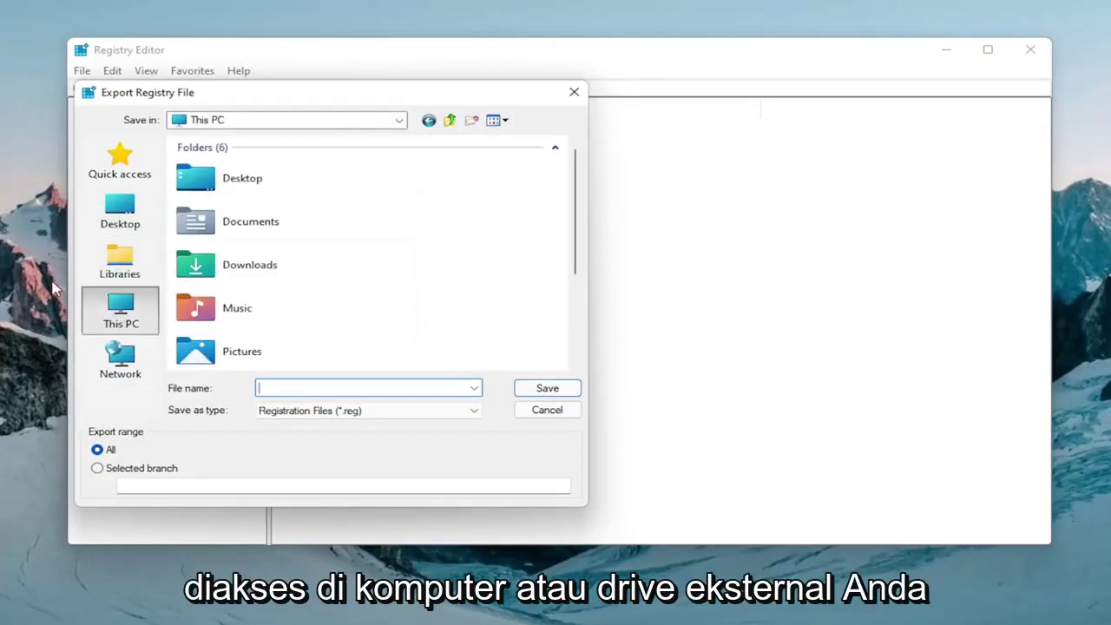
pyautogui.click(575, 94)
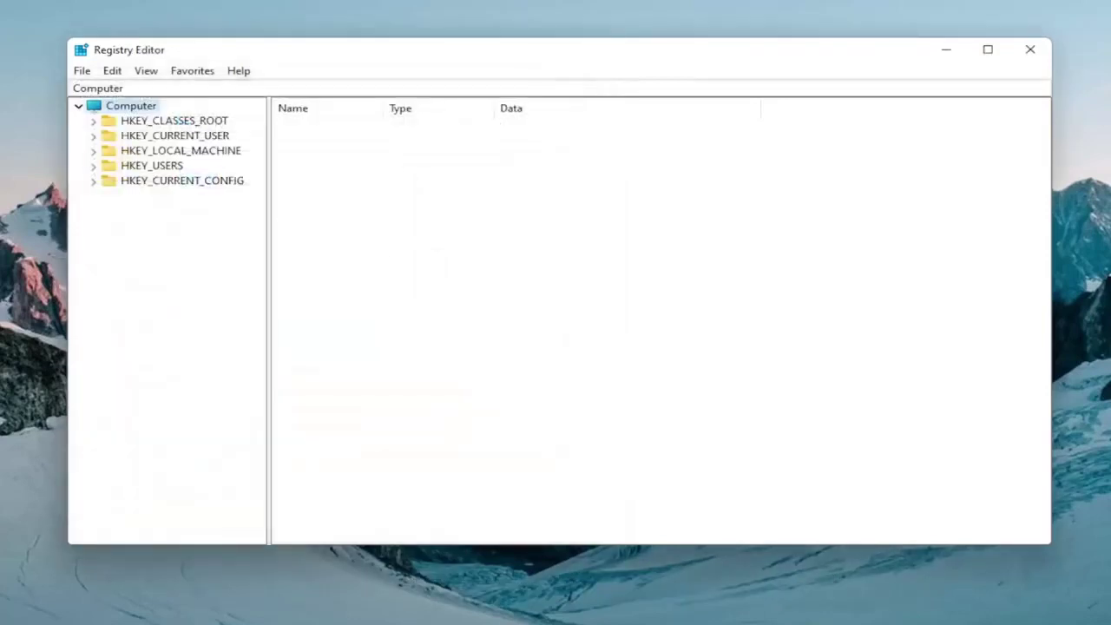
# Open the registry Import dialog and browse the Desktop for a backup file
pyautogui.click(84, 73)
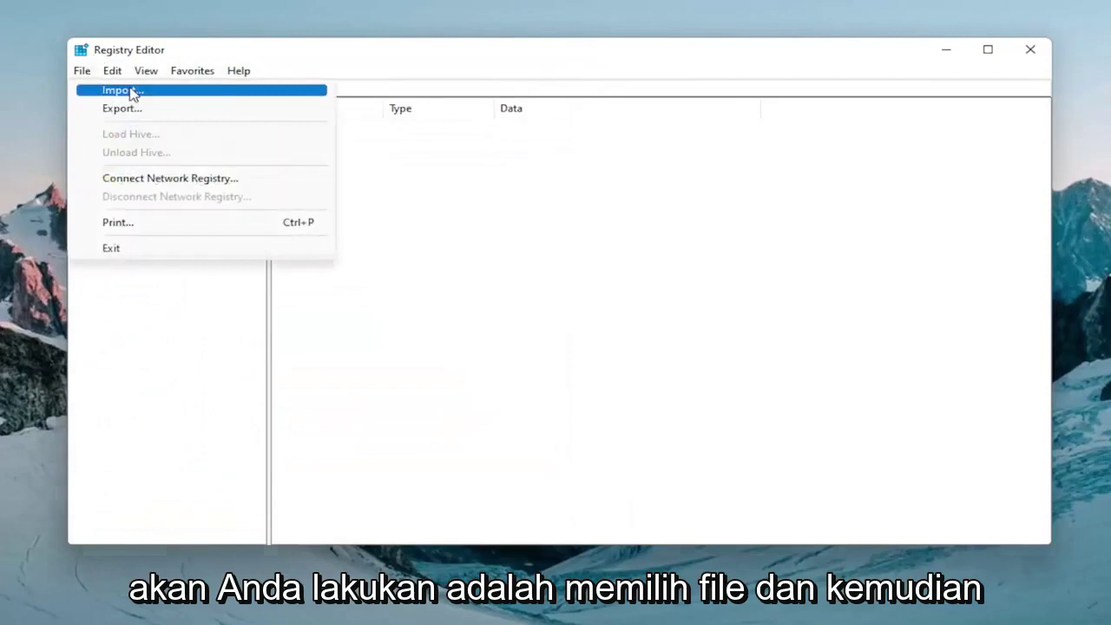
pyautogui.click(130, 89)
pyautogui.click(149, 225)
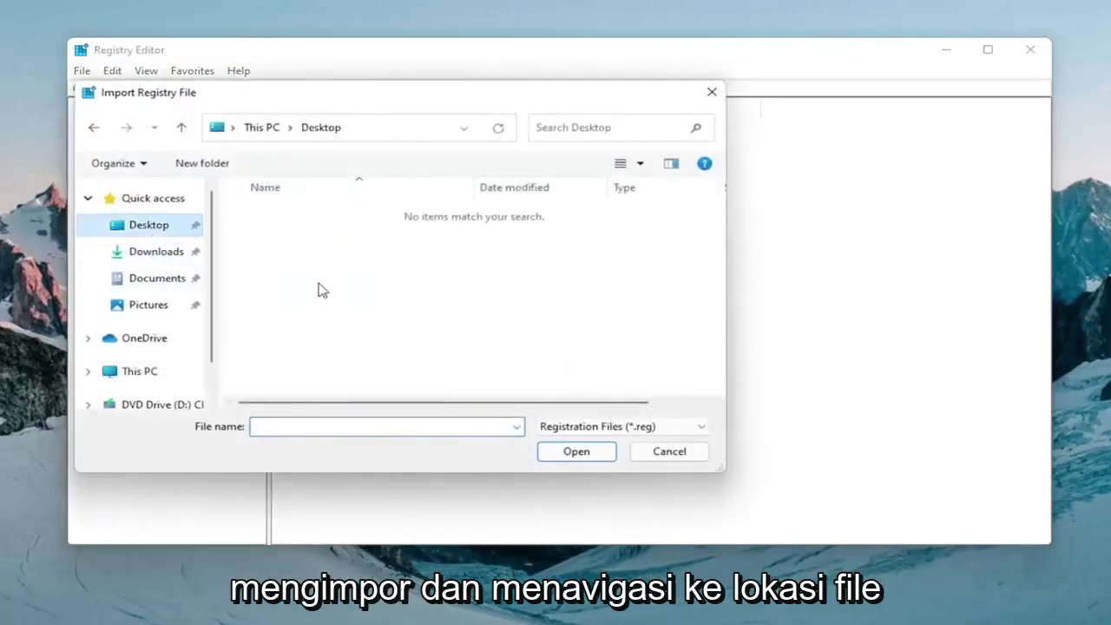
# Cancel the import and navigate to HKEY_CURRENT_USER\System\GameConfigStore
pyautogui.click(660, 452)
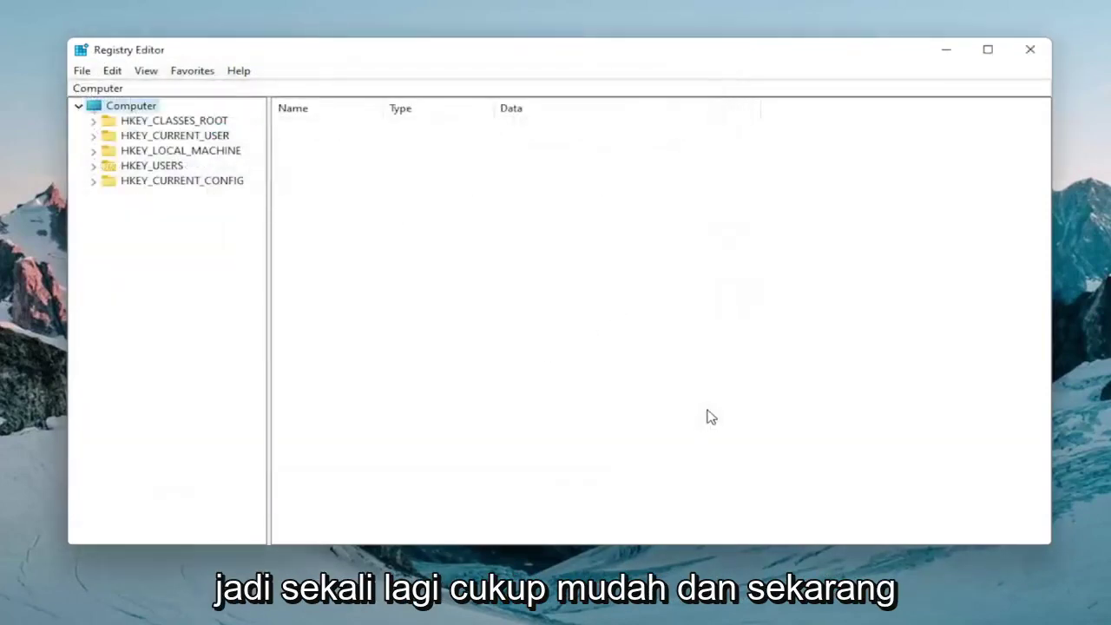
pyautogui.click(178, 151)
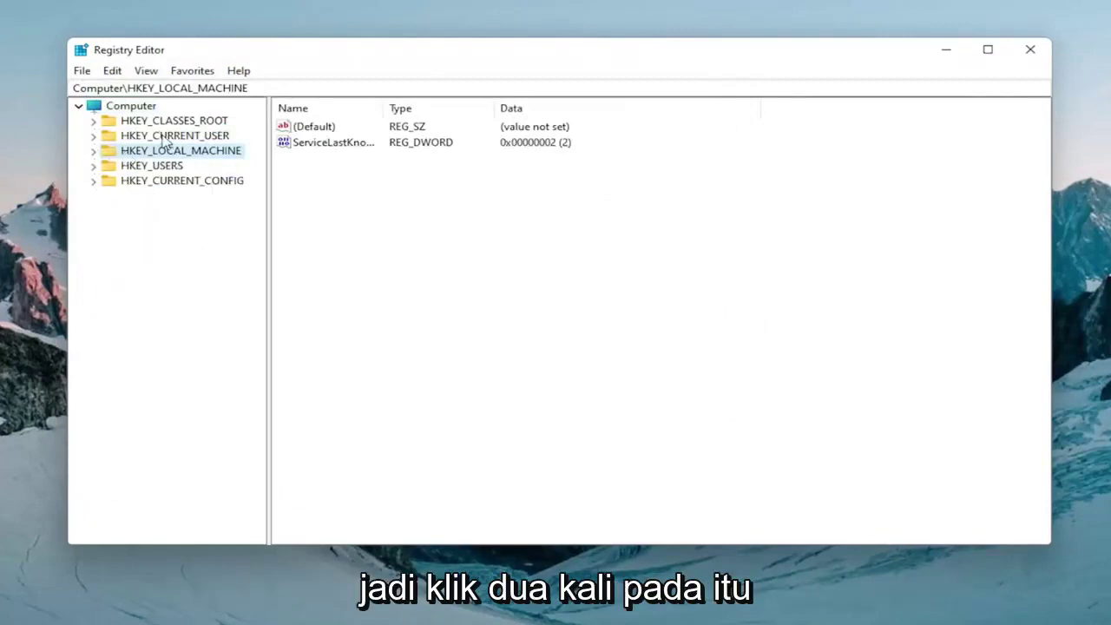
pyautogui.doubleClick(163, 139)
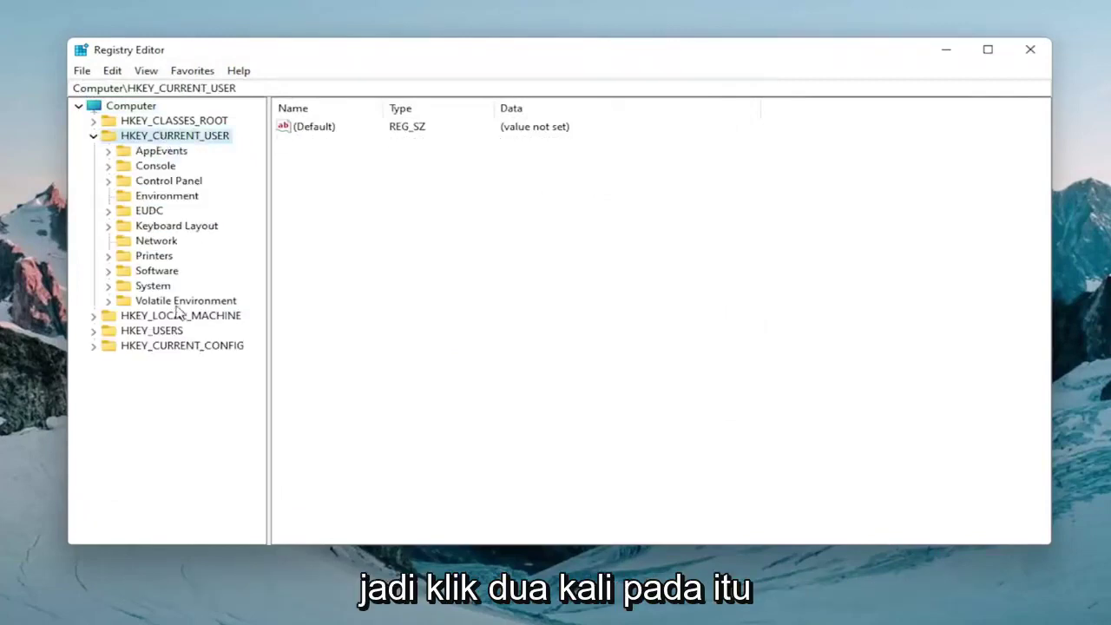
pyautogui.doubleClick(154, 287)
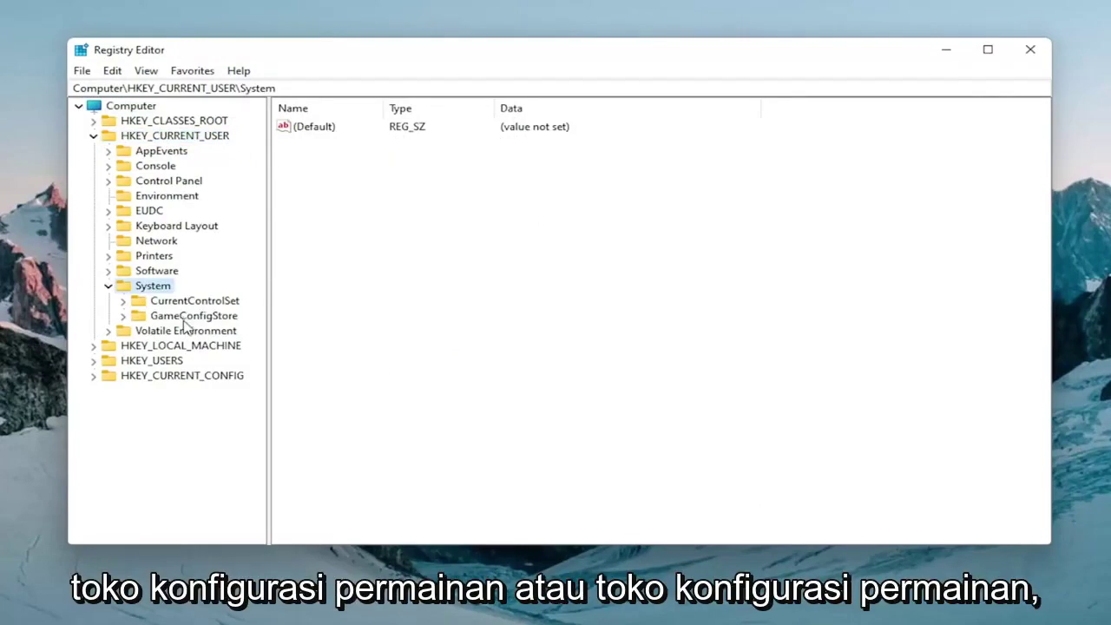
pyautogui.click(185, 318)
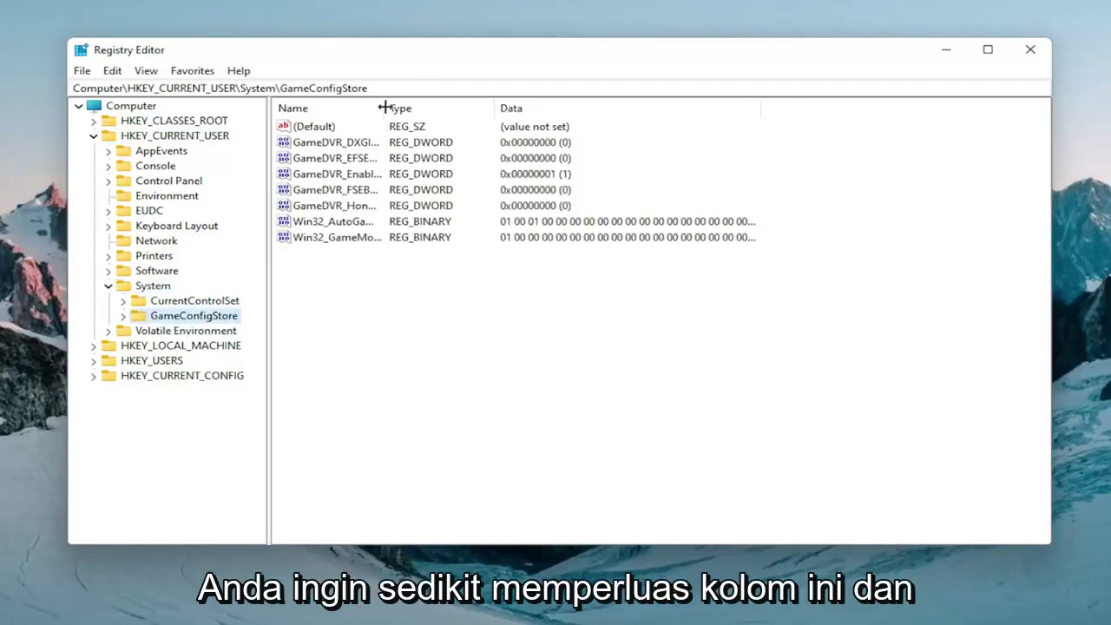
# Widen the Name column and set GameDVR_Enabled to 0
pyautogui.moveTo(382, 108); pyautogui.dragTo(501, 113)
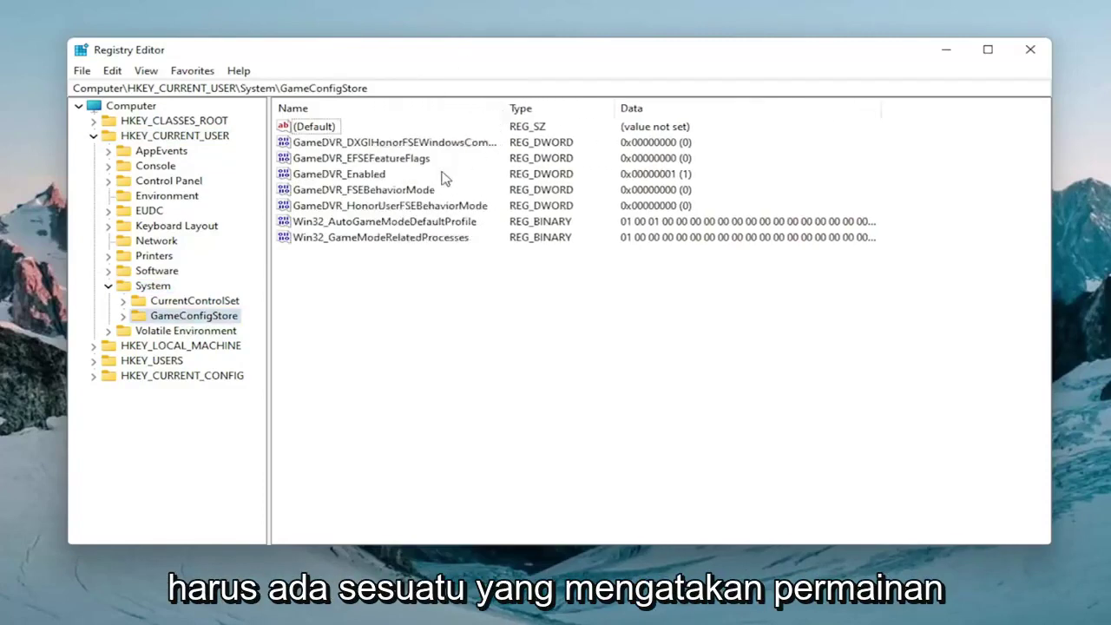
pyautogui.doubleClick(347, 174)
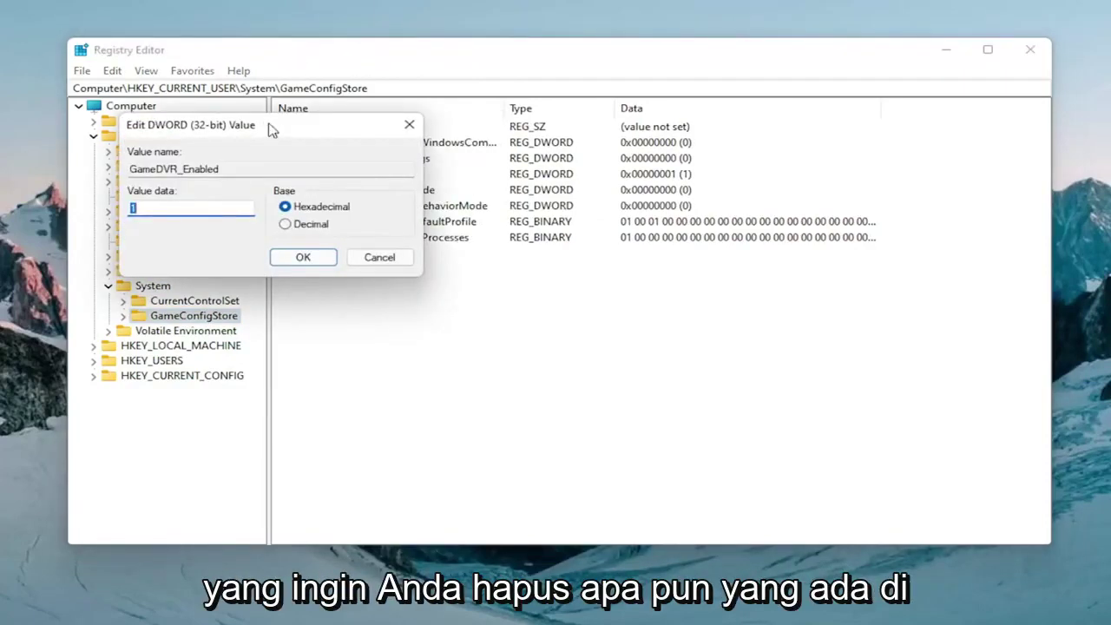
pyautogui.moveTo(273, 125); pyautogui.dragTo(578, 169)
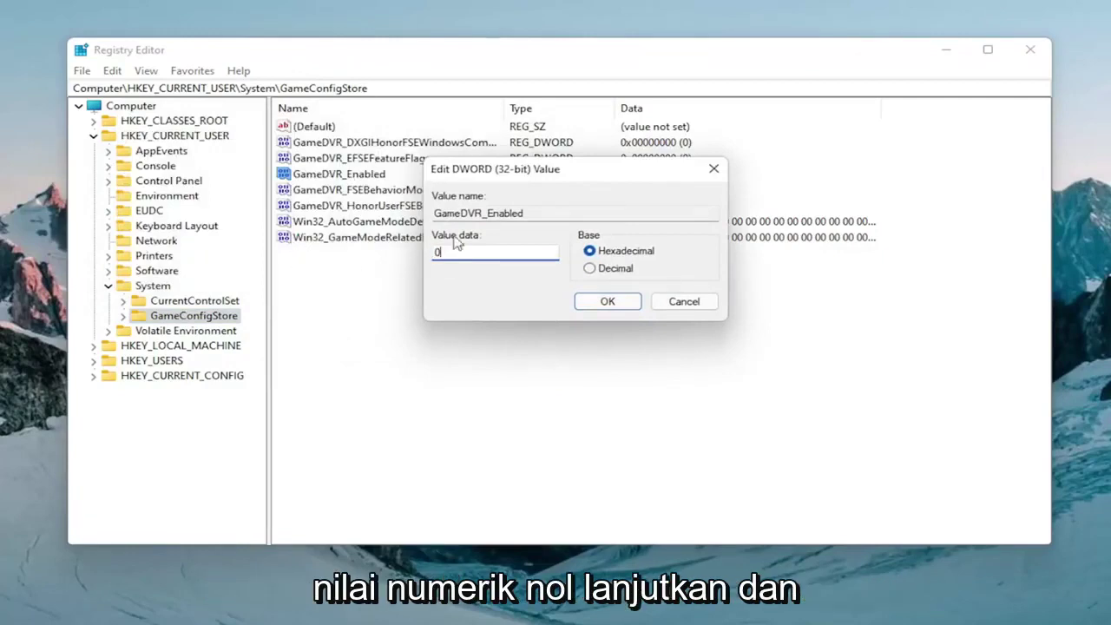
pyautogui.click(607, 301)
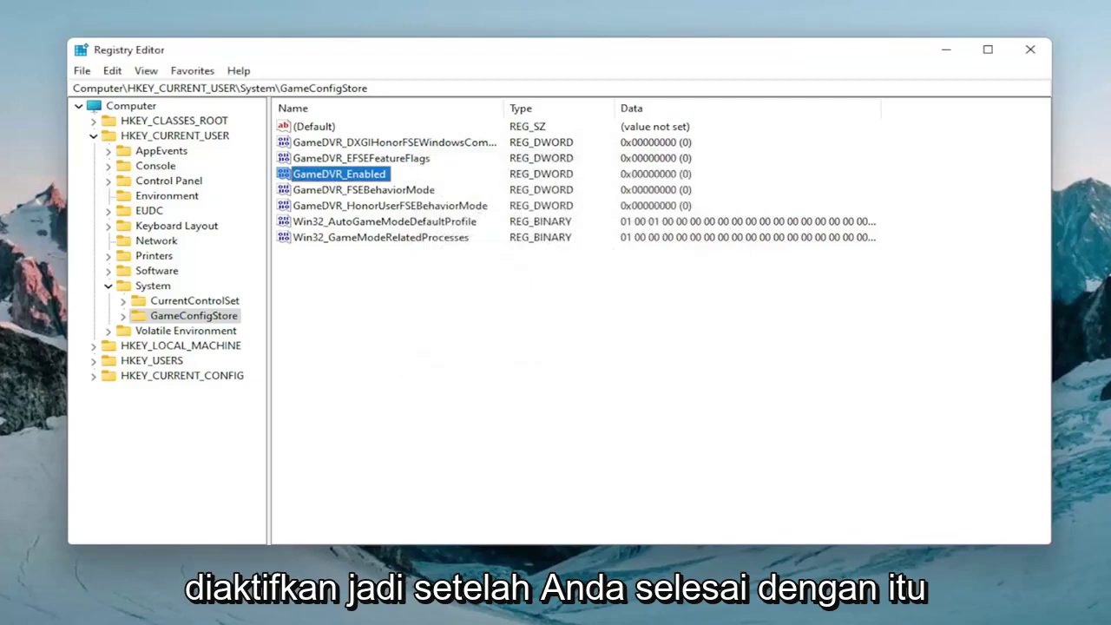
# Collapse HKEY_CURRENT_USER and expand HKEY_LOCAL_MACHINE\SOFTWARE\Microsoft
pyautogui.click(107, 287)
pyautogui.click(94, 136)
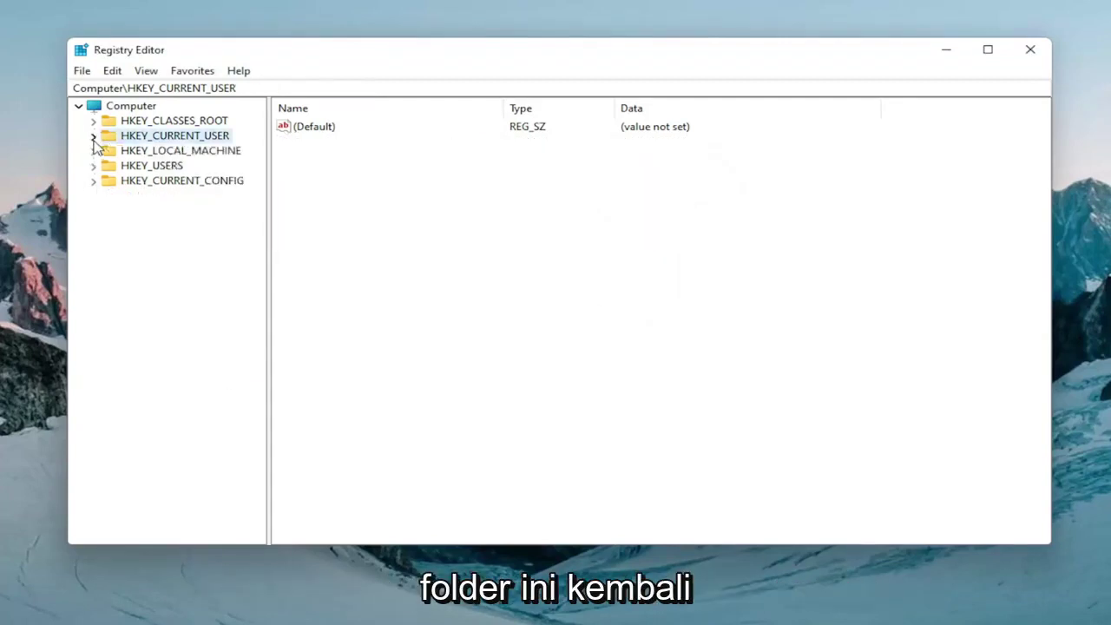
pyautogui.click(127, 153)
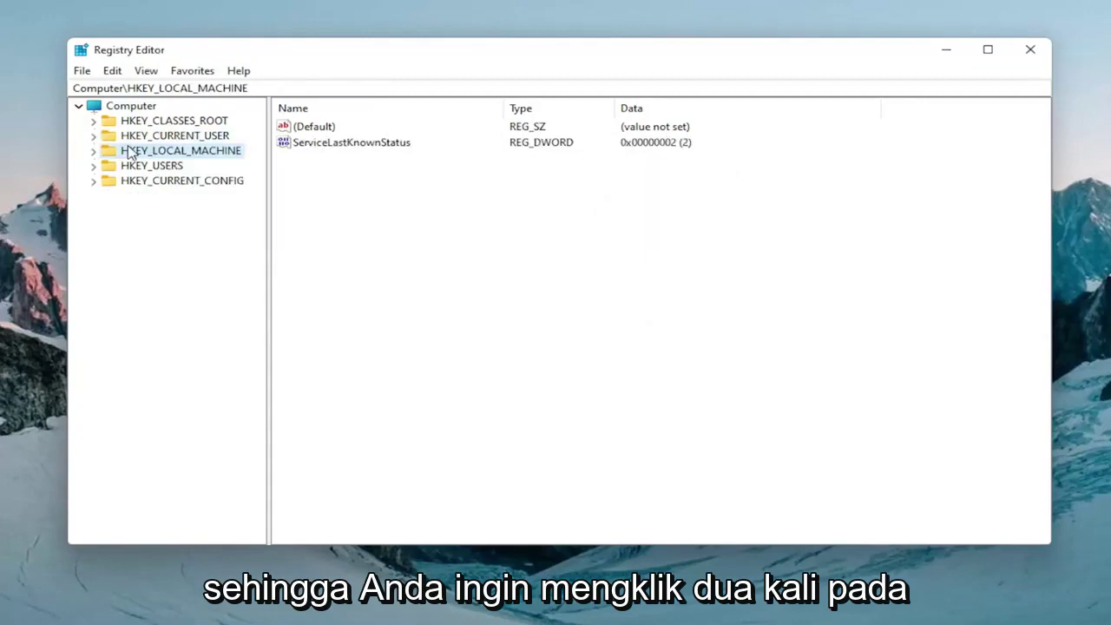
pyautogui.doubleClick(130, 152)
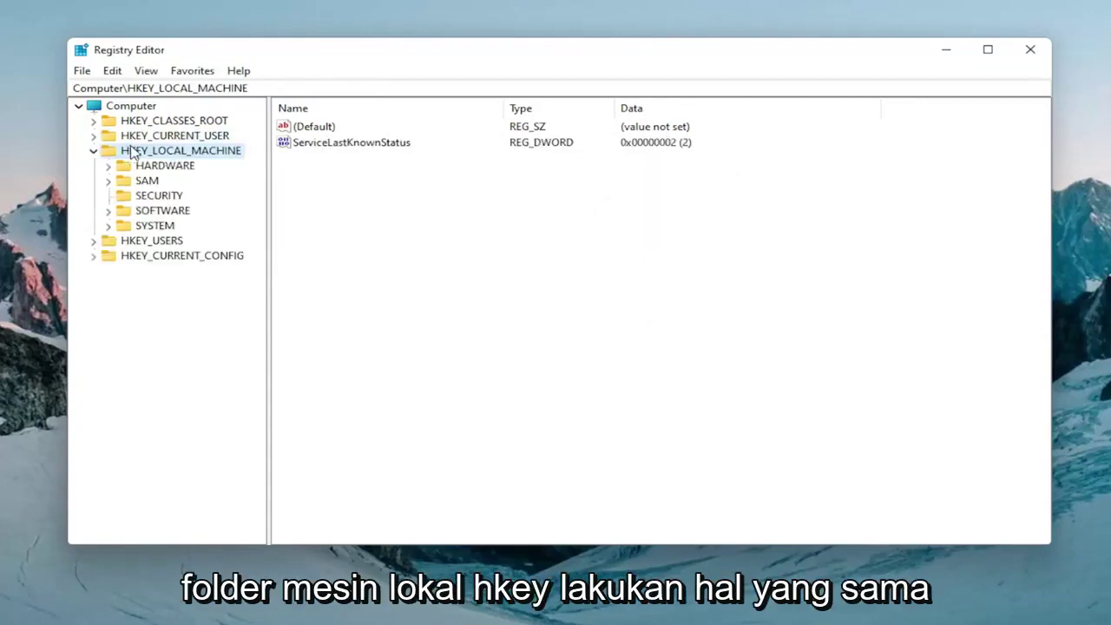
pyautogui.doubleClick(158, 214)
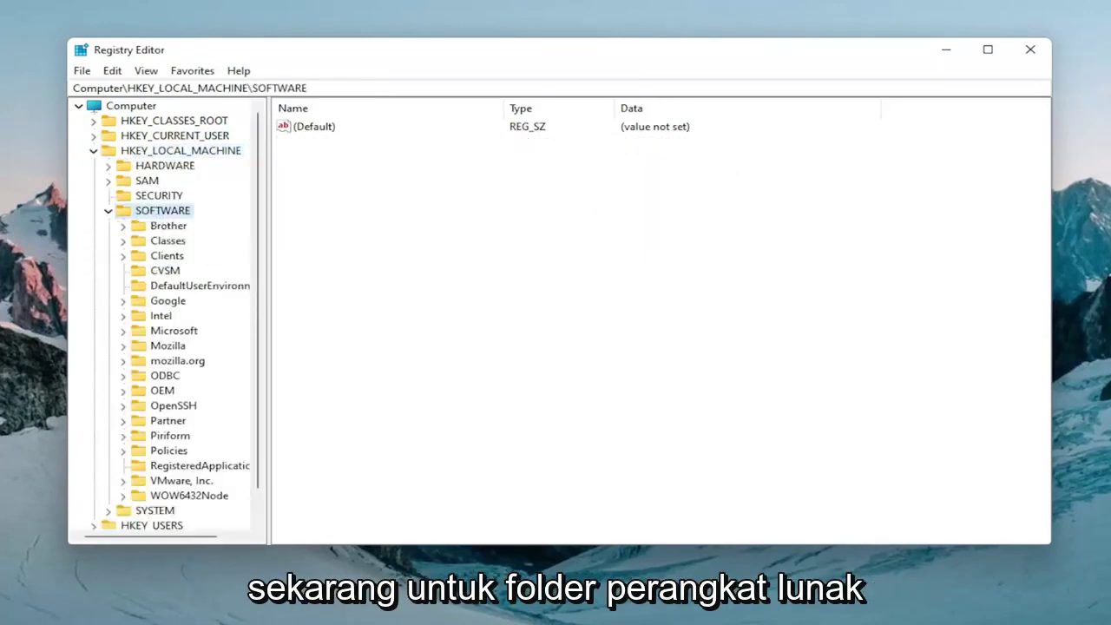
pyautogui.doubleClick(170, 332)
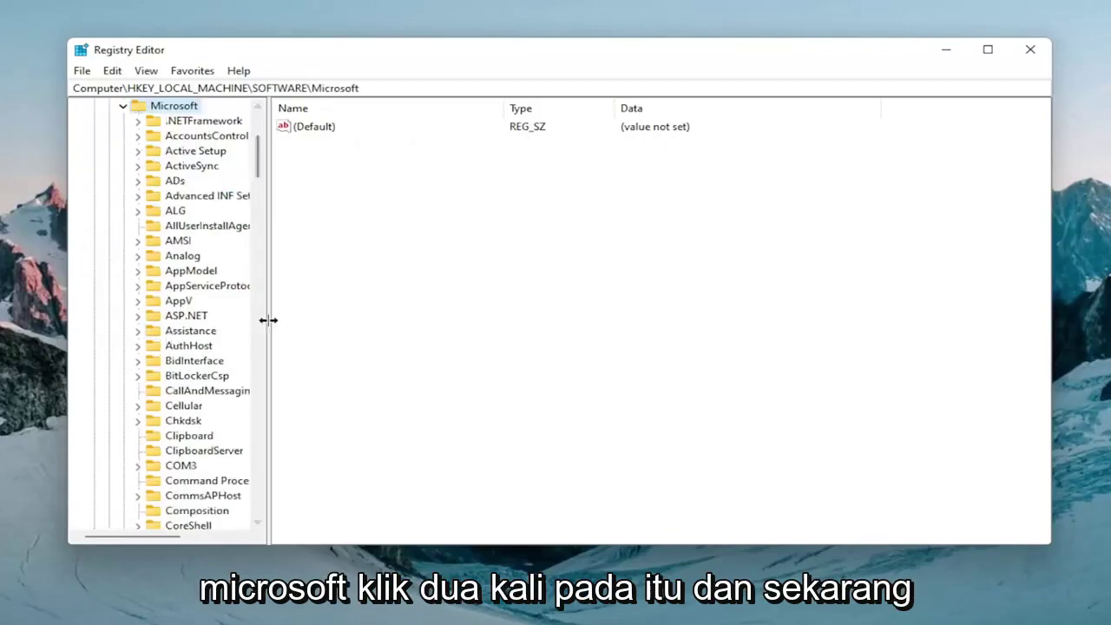
# Scroll down to PolicyManager and open its default subkey
pyautogui.moveTo(269, 320); pyautogui.dragTo(322, 332)
pyautogui.scroll(-2, 171, 347)
pyautogui.scroll(-8, 171, 347)
pyautogui.scroll(-9, 171, 347)
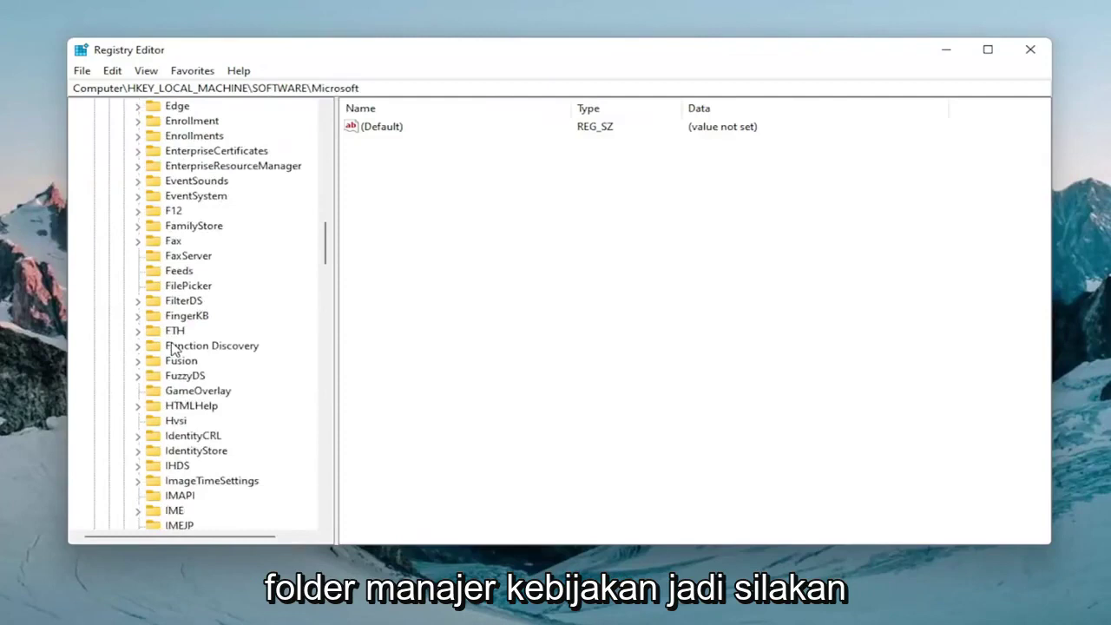
pyautogui.scroll(-8, 171, 354)
pyautogui.scroll(-7, 171, 354)
pyautogui.scroll(-6, 171, 354)
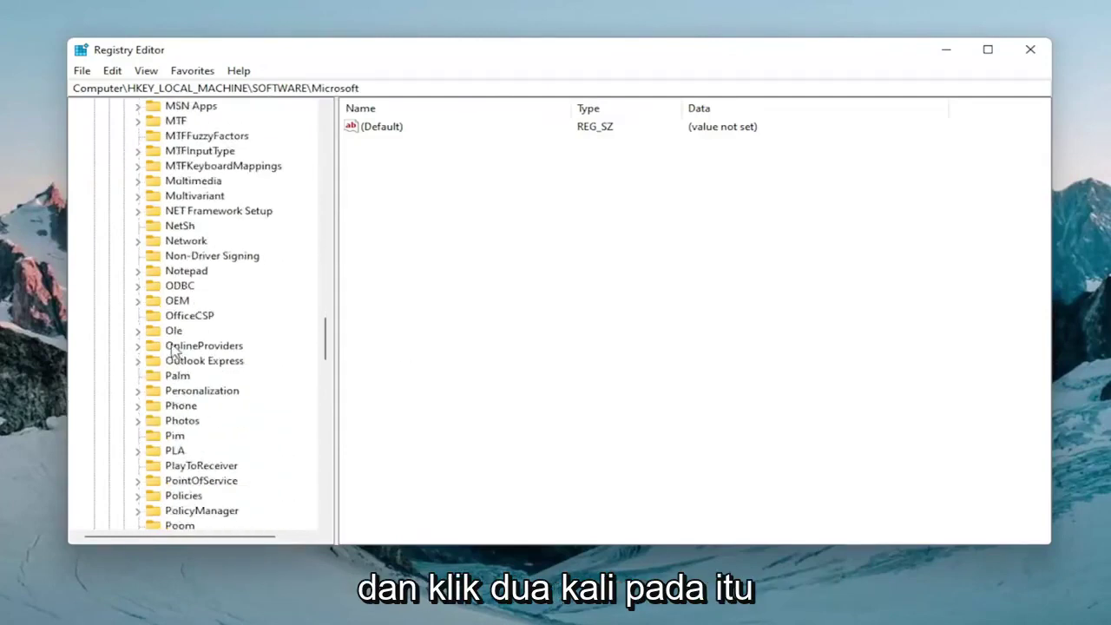
pyautogui.scroll(-2, 178, 364)
pyautogui.doubleClick(194, 421)
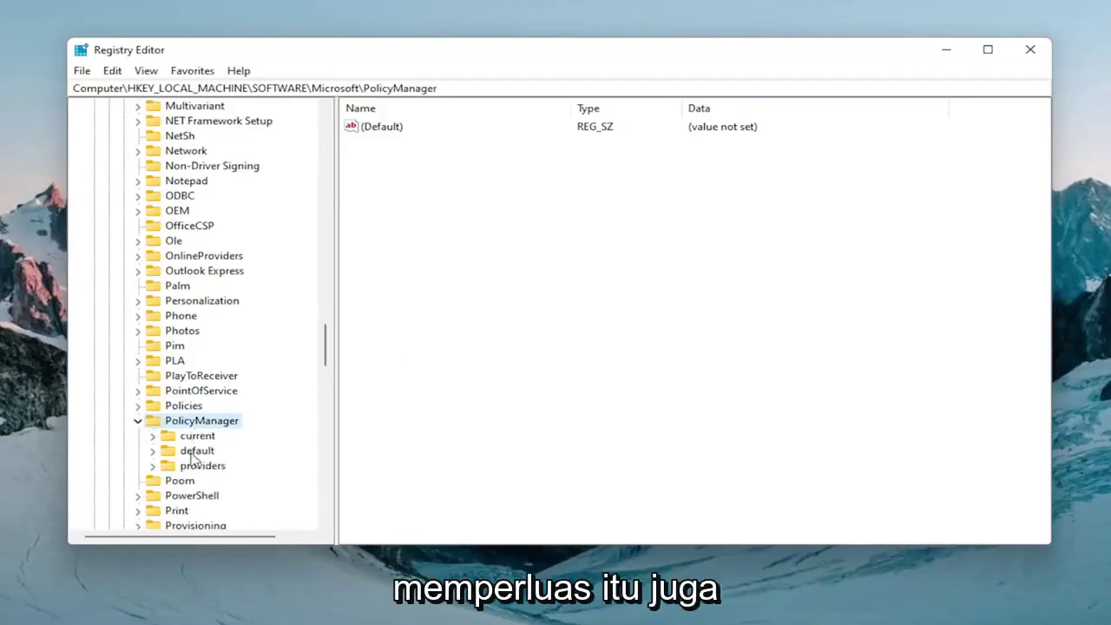
pyautogui.doubleClick(195, 451)
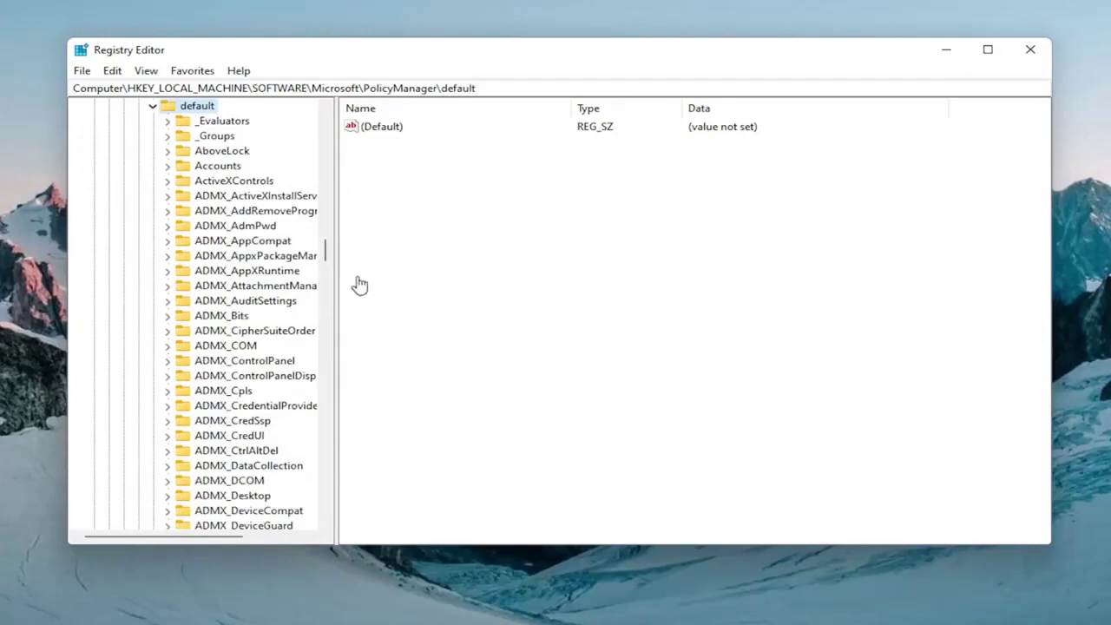
# Widen the key tree pane and select ADMX_AppxPackageManager among the default policies
pyautogui.moveTo(337, 261); pyautogui.dragTo(409, 266)
pyautogui.click(293, 257)
pyautogui.scroll(-4, 285, 324)
pyautogui.scroll(-9, 285, 324)
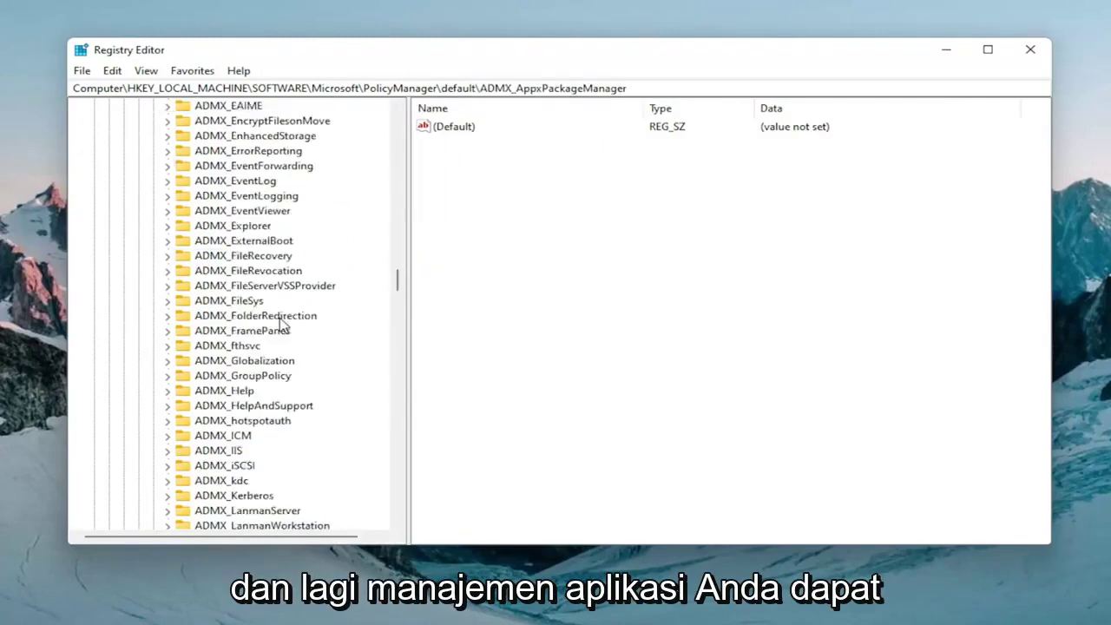
pyautogui.scroll(-9, 277, 327)
pyautogui.scroll(-8, 278, 327)
pyautogui.scroll(-7, 266, 339)
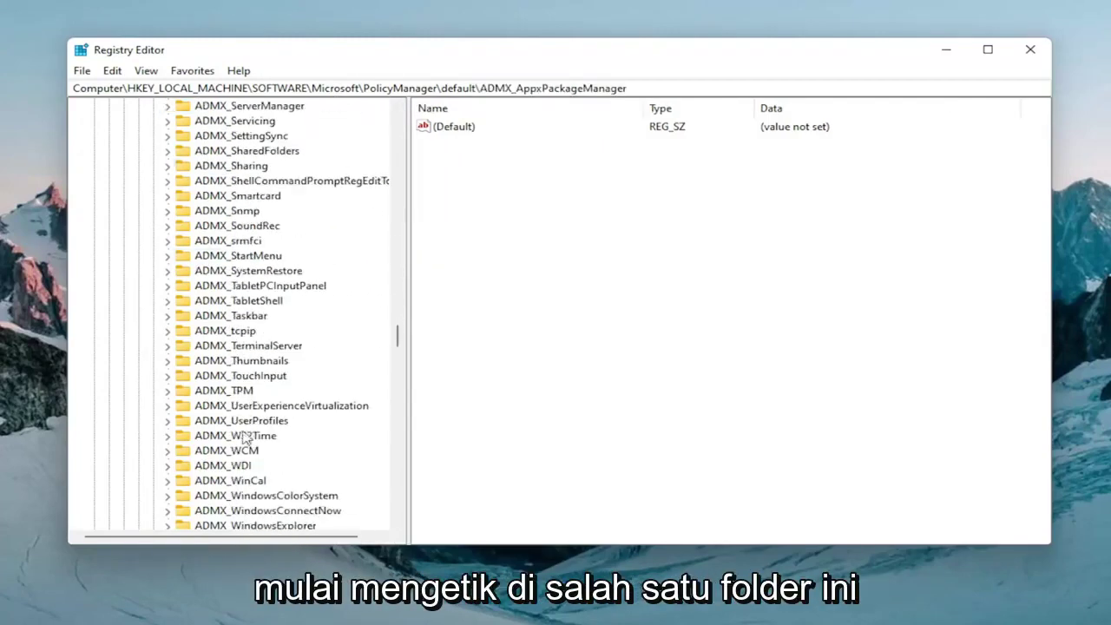
pyautogui.scroll(15, 245, 415)
pyautogui.scroll(2, 246, 411)
pyautogui.scroll(8, 248, 404)
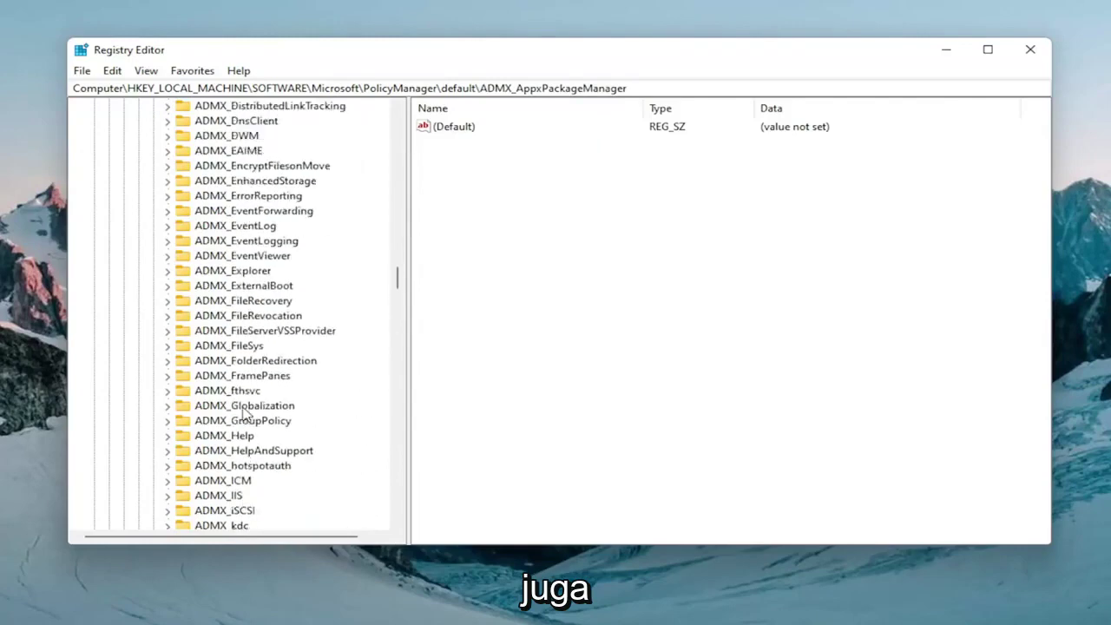
pyautogui.scroll(20, 250, 398)
# Jump to the ApplicationManagement key by typing 'appl' in the key list
pyautogui.click(250, 392)
pyautogui.write('app')
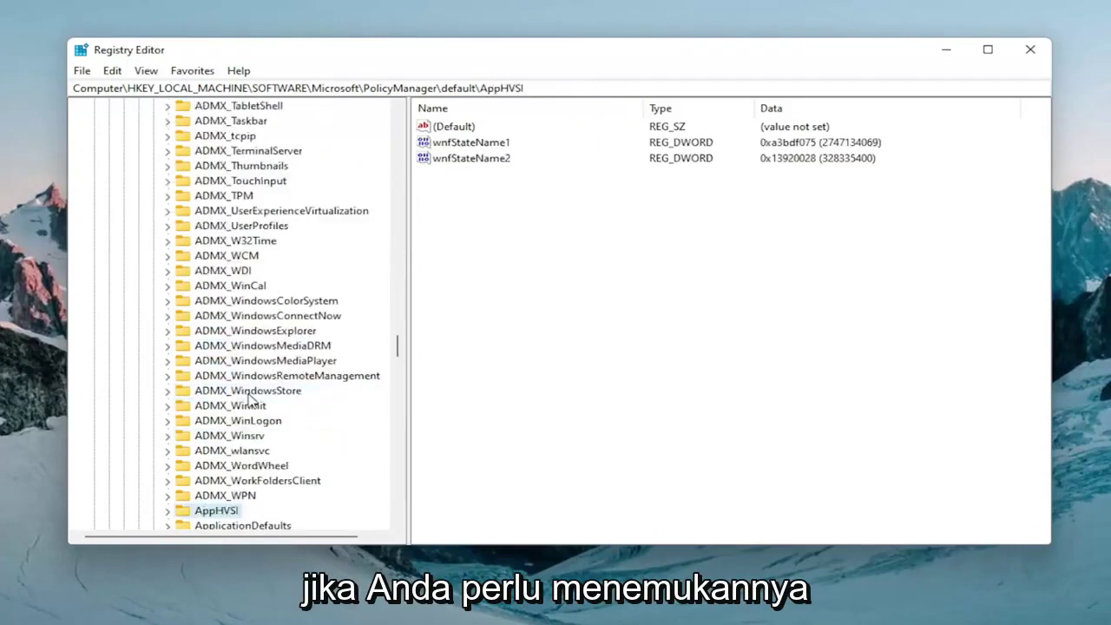
pyautogui.write('licationManagement')
pyautogui.press('Down')
pyautogui.scroll(-1, 230, 404)
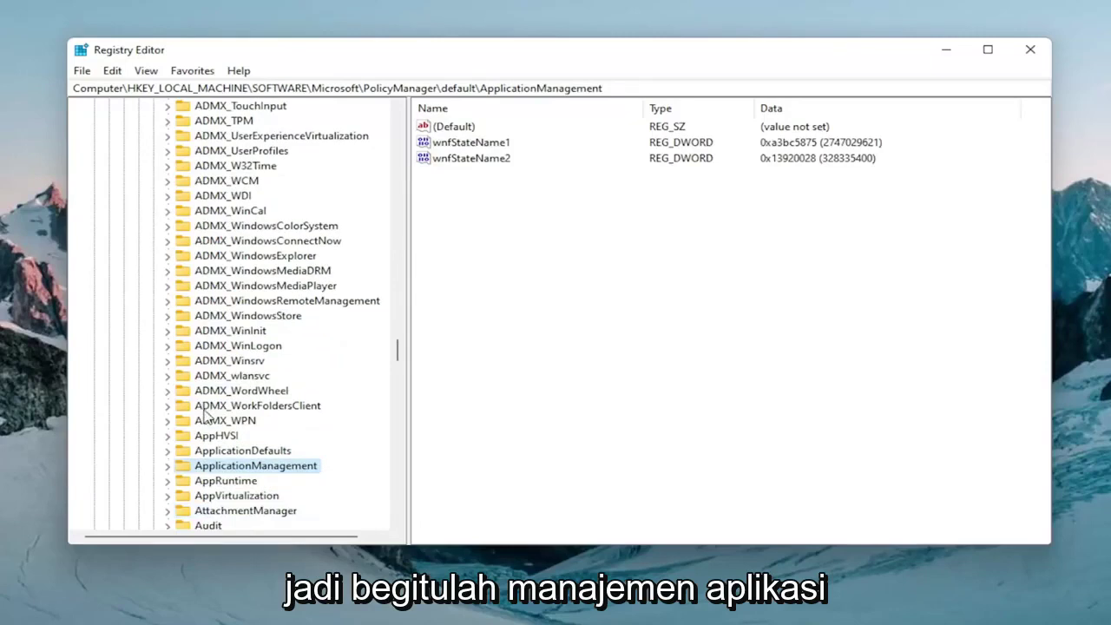
pyautogui.scroll(-1, 207, 417)
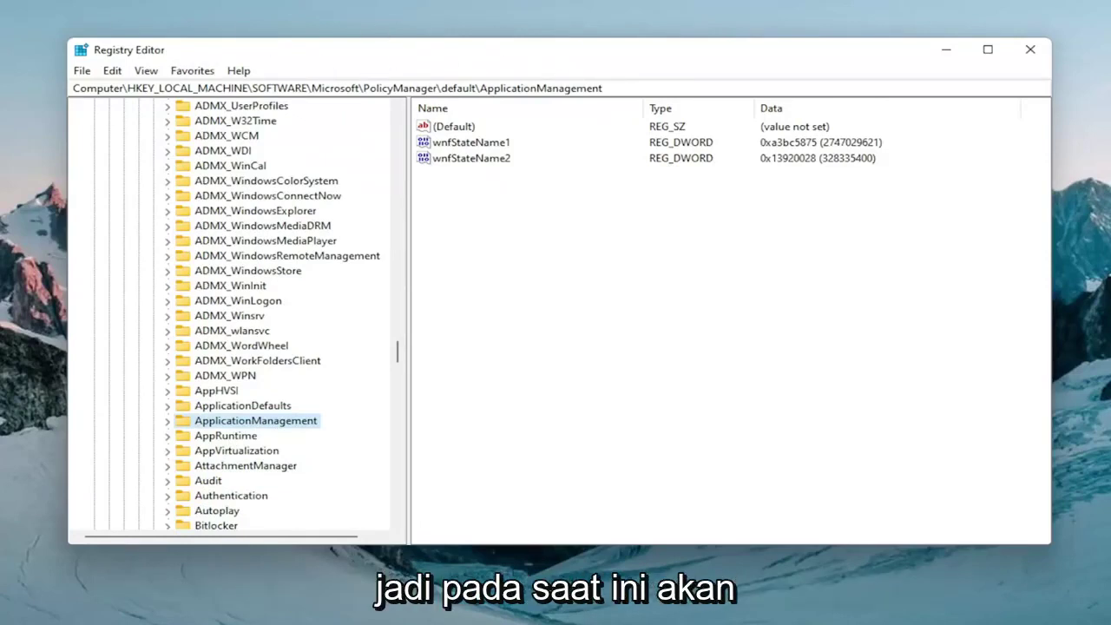
# Under ApplicationManagement\AllowGameDVR, change the DWORD named value to 0
pyautogui.doubleClick(273, 420)
pyautogui.scroll(-1, 274, 424)
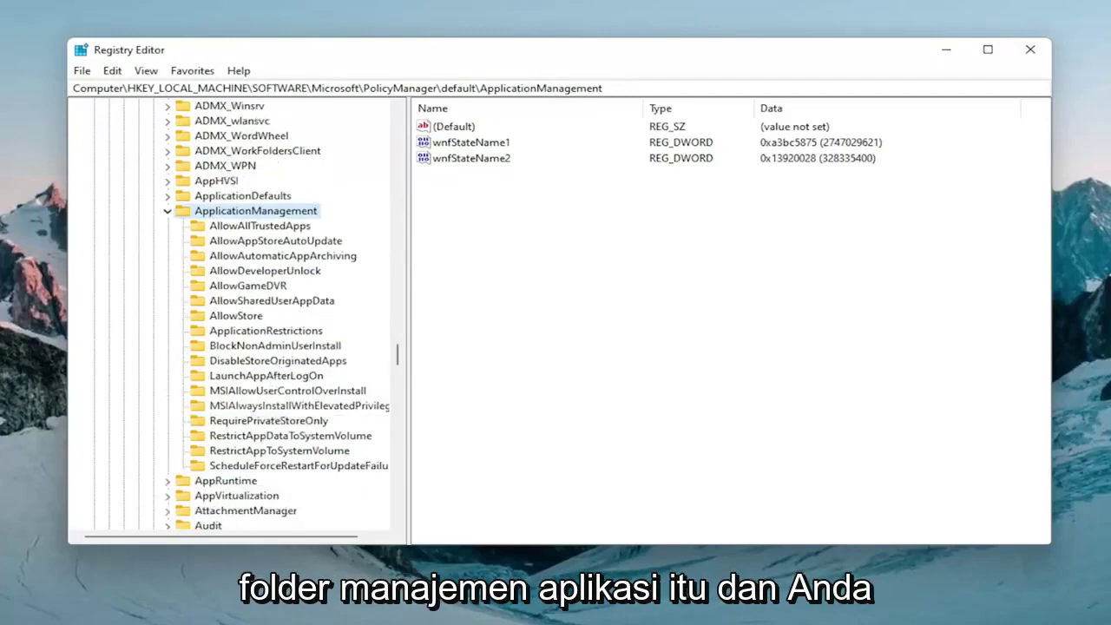
pyautogui.click(243, 289)
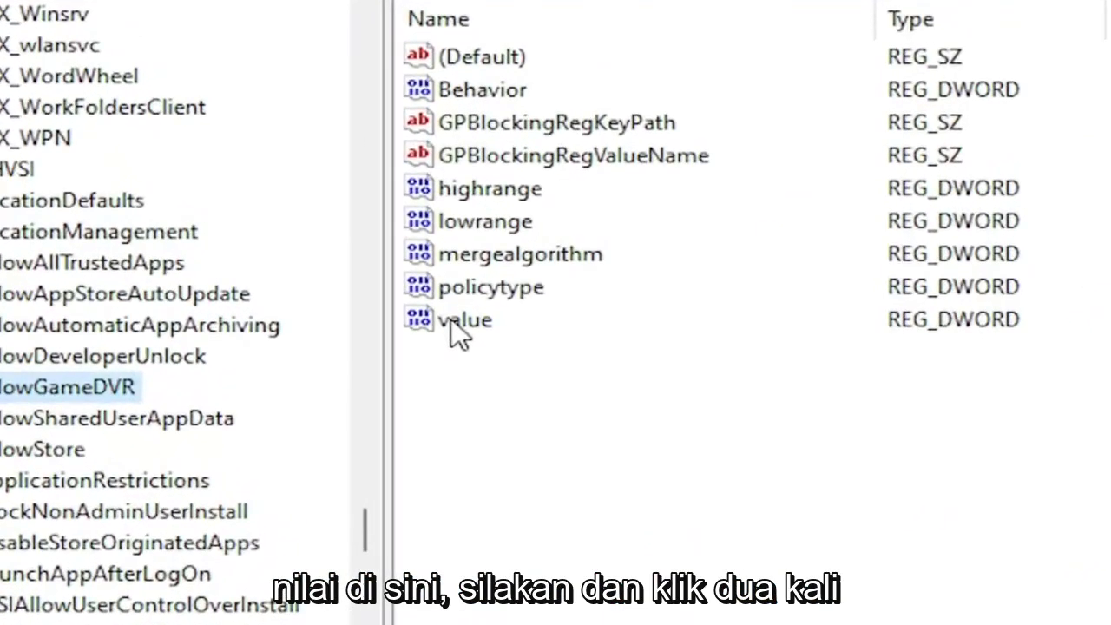
pyautogui.doubleClick(451, 328)
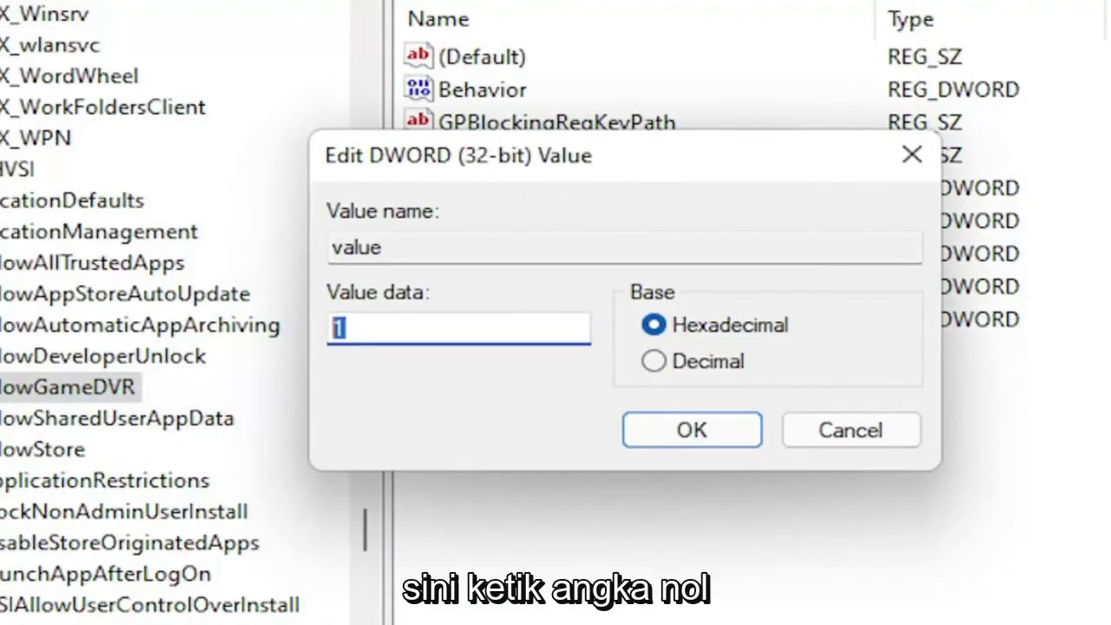
pyautogui.write('0')
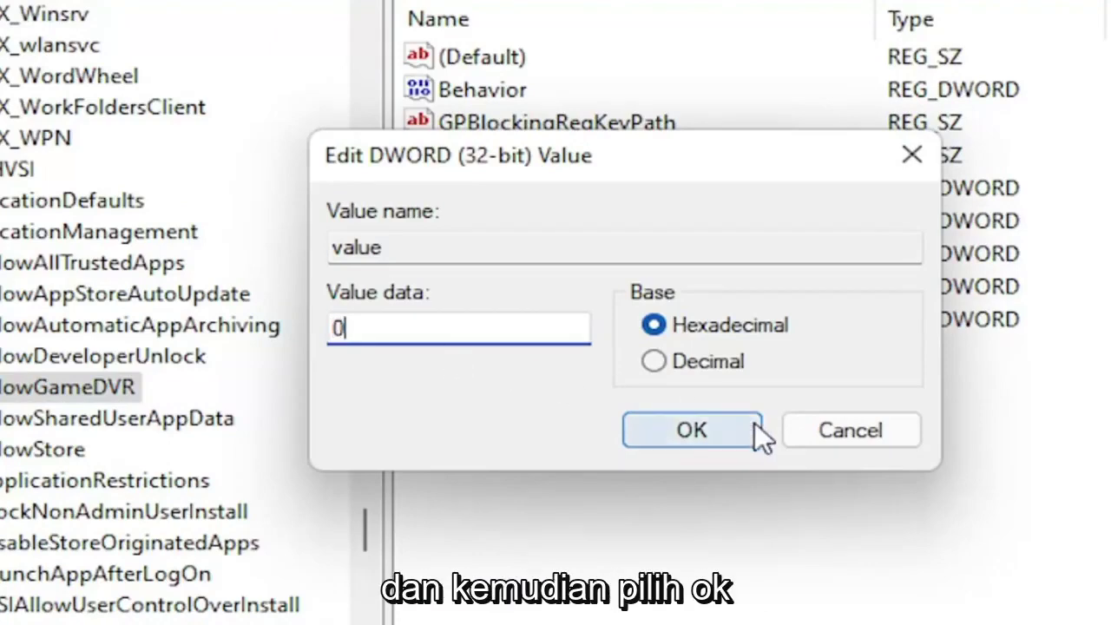
pyautogui.click(699, 436)
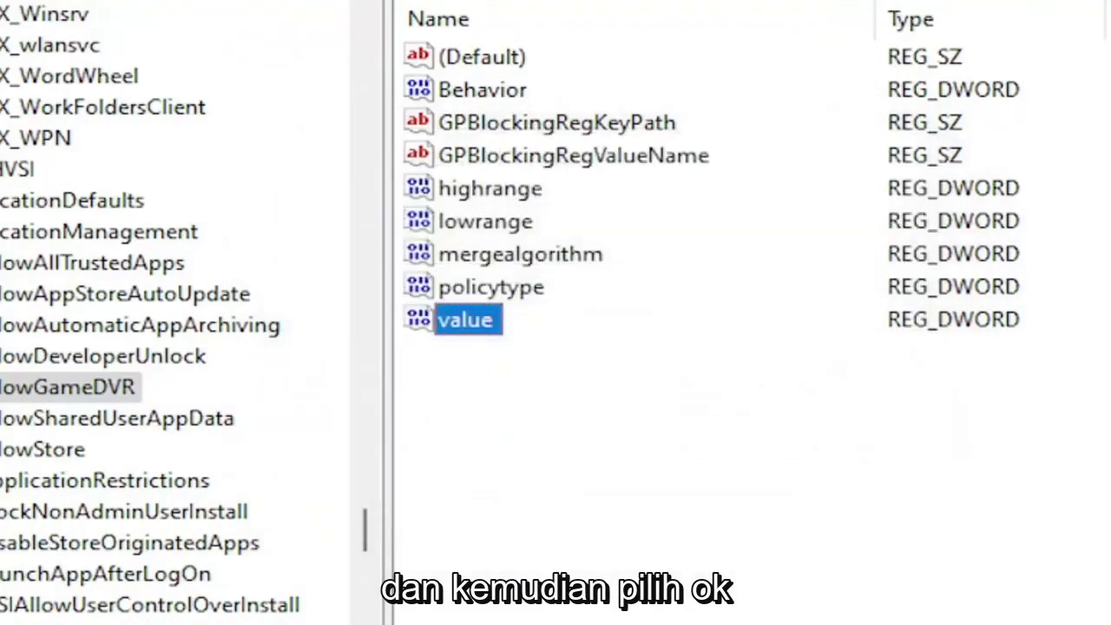
# Collapse default, PolicyManager, Microsoft, SOFTWARE and HKEY_LOCAL_MACHINE, then close Registry Editor
pyautogui.click(148, 126)
pyautogui.scroll(10, 154, 354)
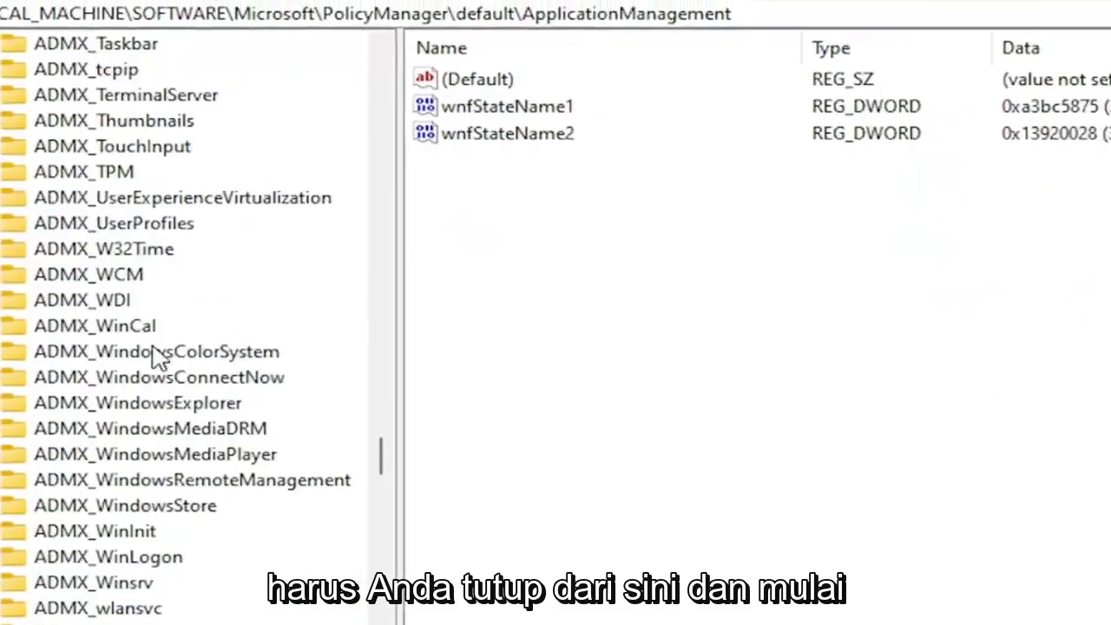
pyautogui.moveTo(381, 458)
pyautogui.mouseDown()
pyautogui.moveTo(386, 295)
pyautogui.moveTo(421, 330)
pyautogui.mouseUp()
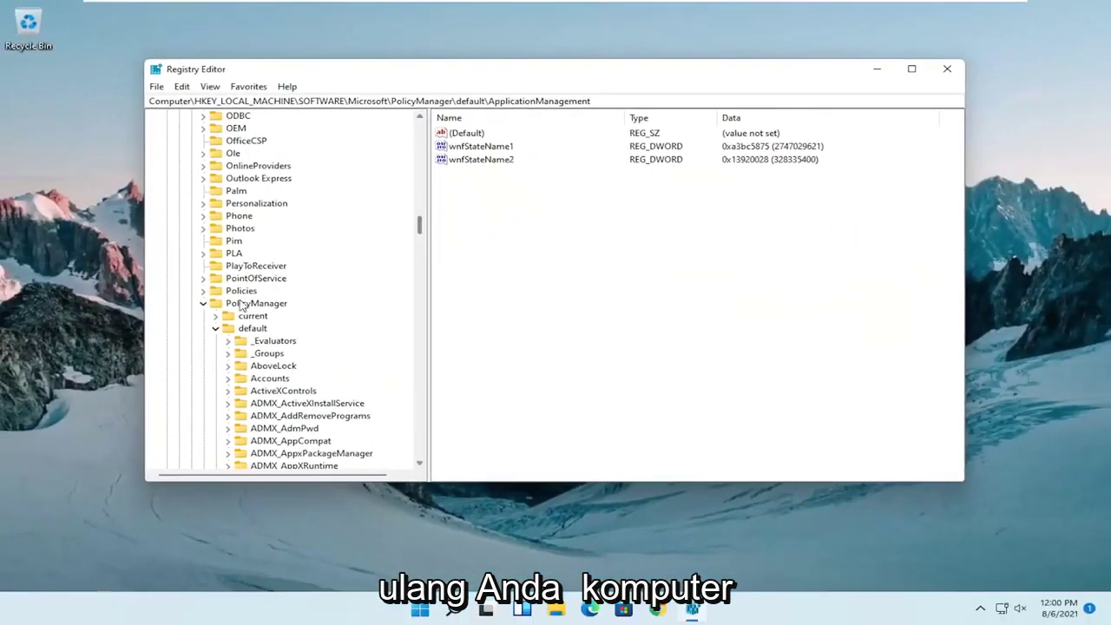
pyautogui.click(215, 328)
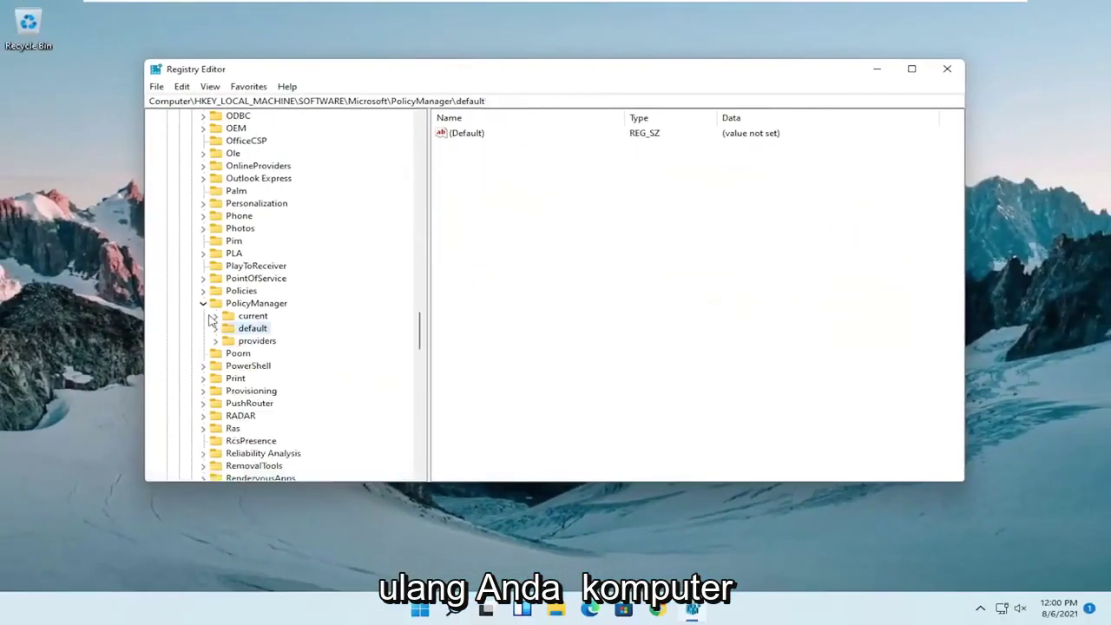
pyautogui.click(203, 302)
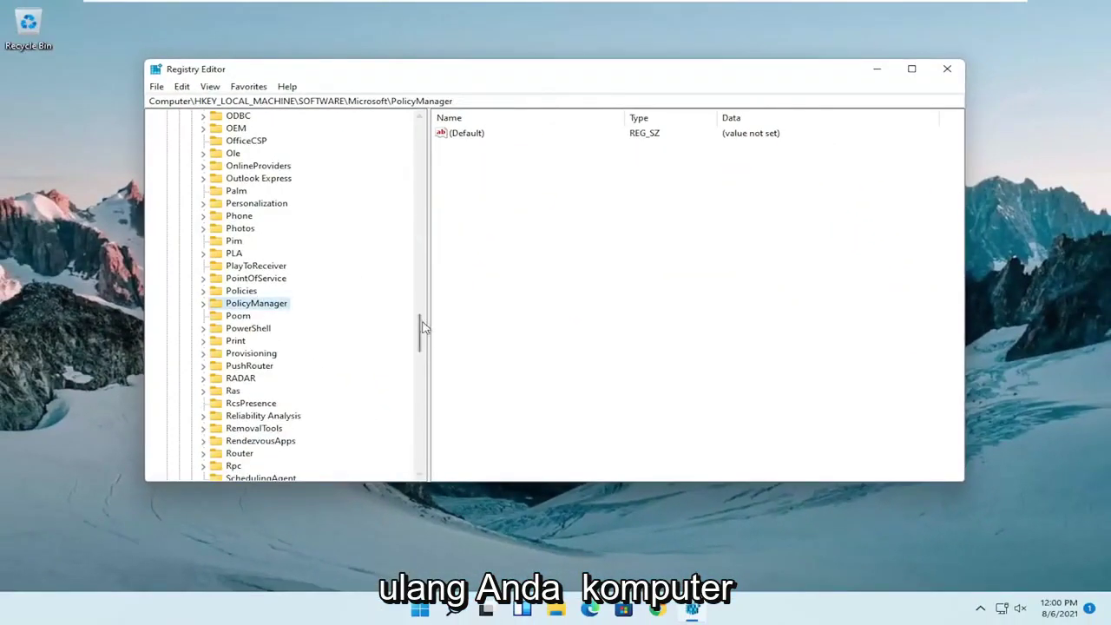
pyautogui.moveTo(421, 327); pyautogui.dragTo(401, 130)
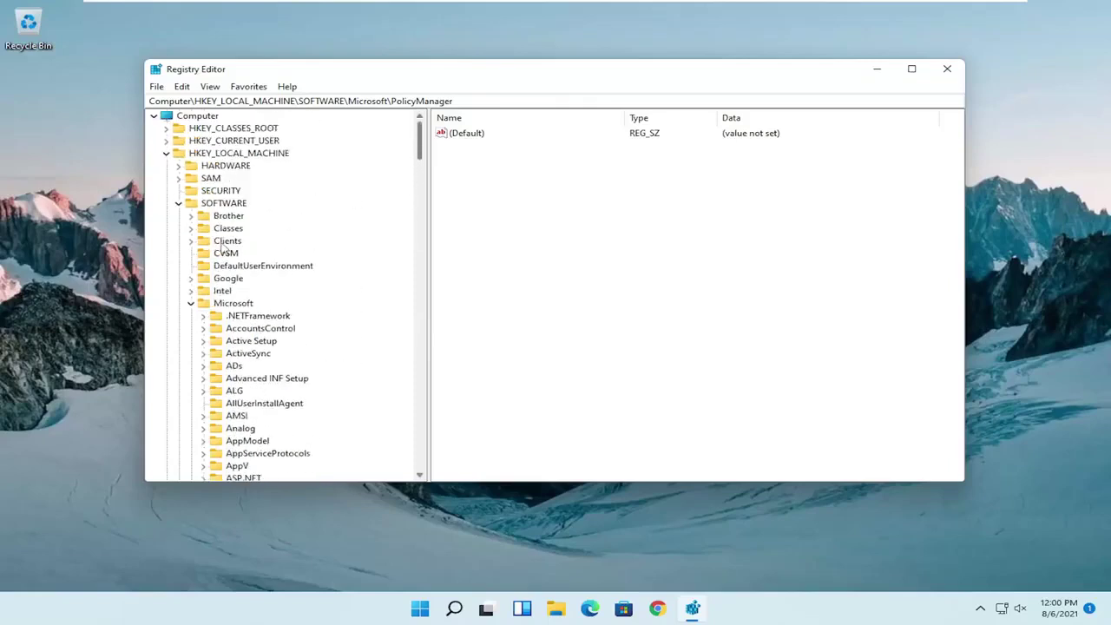
pyautogui.click(191, 304)
pyautogui.click(178, 203)
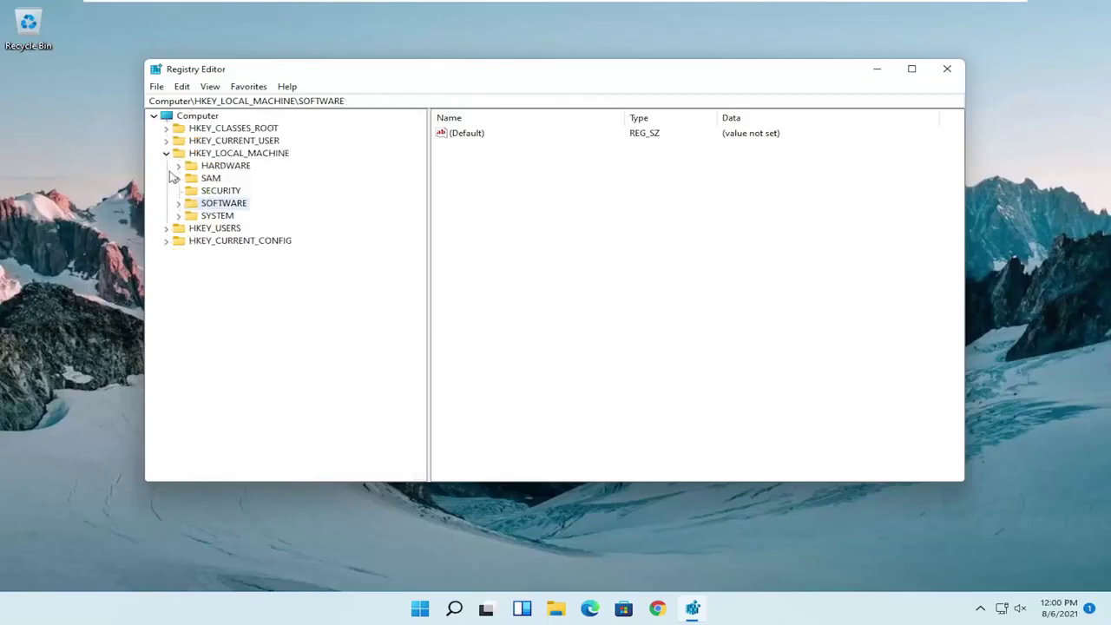
pyautogui.click(166, 153)
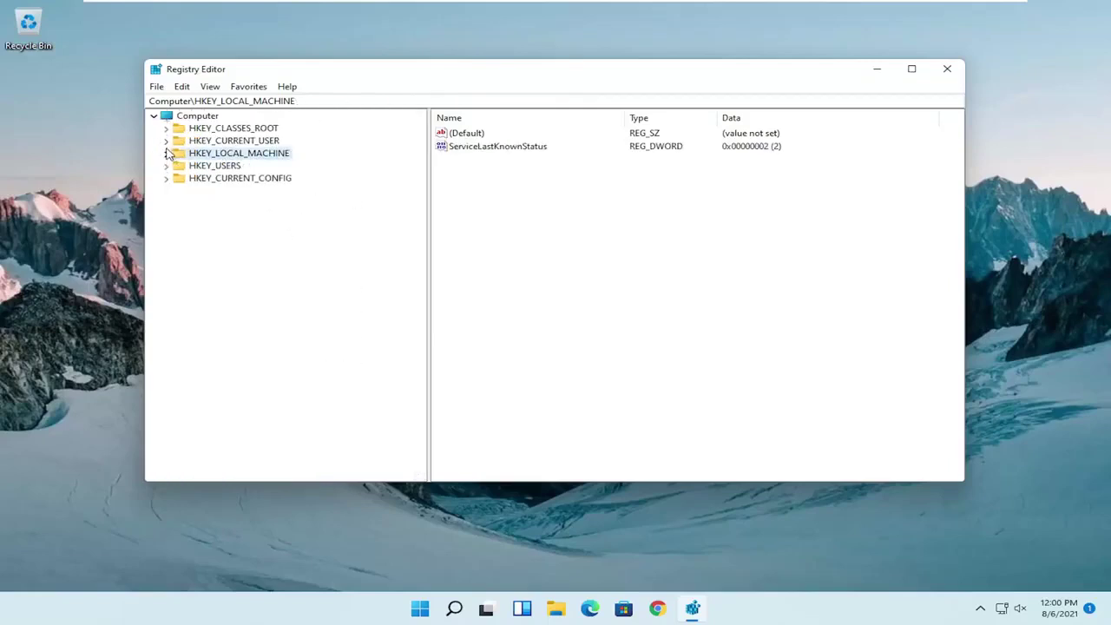
pyautogui.click(945, 72)
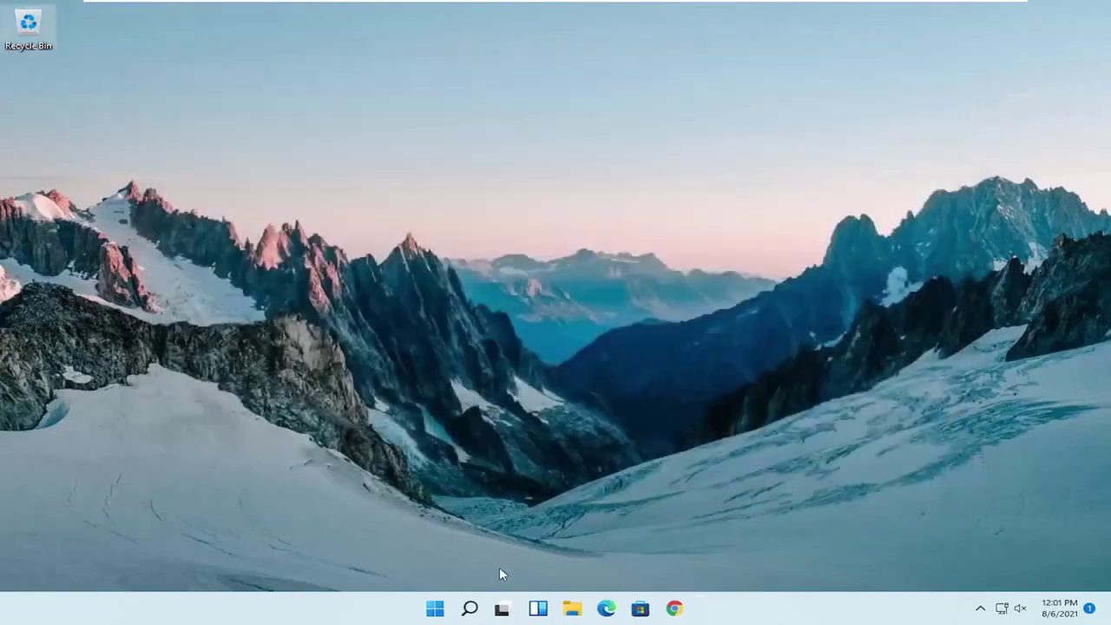
pyautogui.rightClick(435, 615)
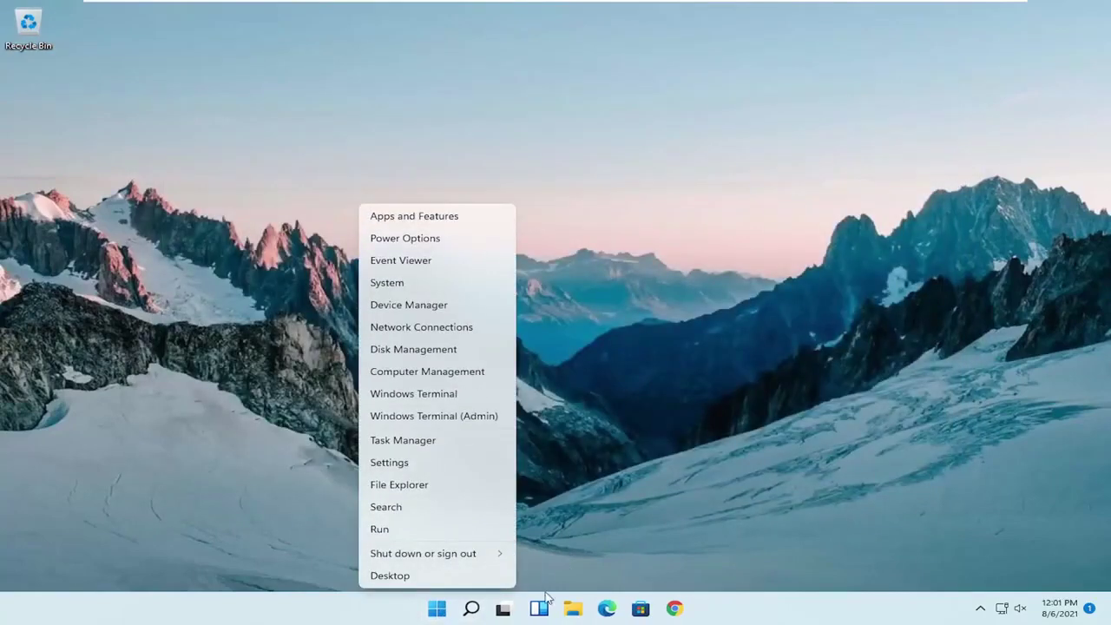
pyautogui.click(555, 594)
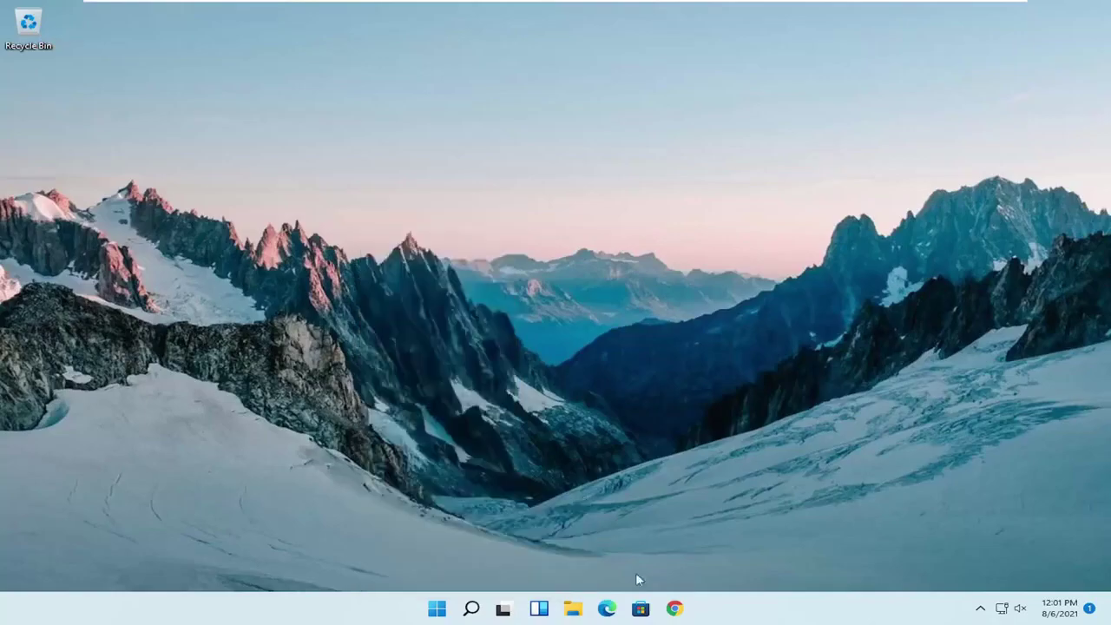